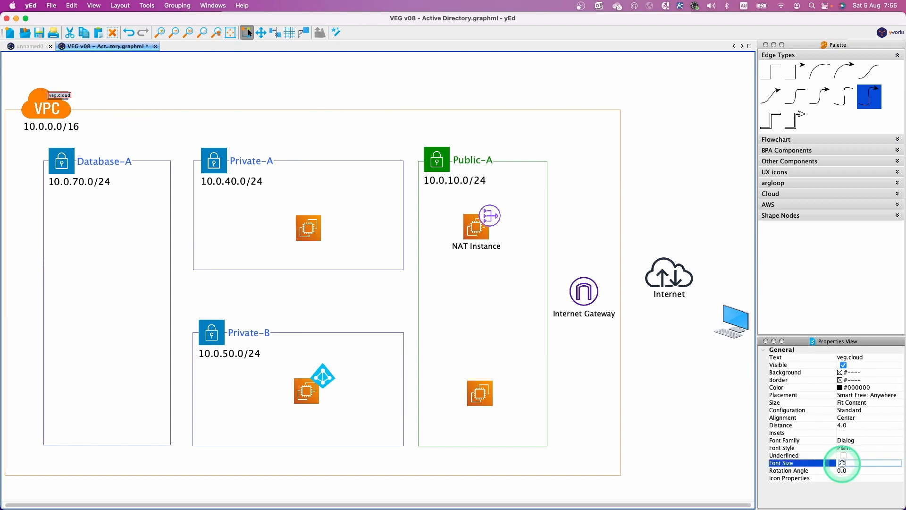
Step: Enlarge the fonts of the veg.cloud VPC label and the DEV-DC--EN001.veg.cloud label in Private-B
key("Return")
left_click(108, 91)
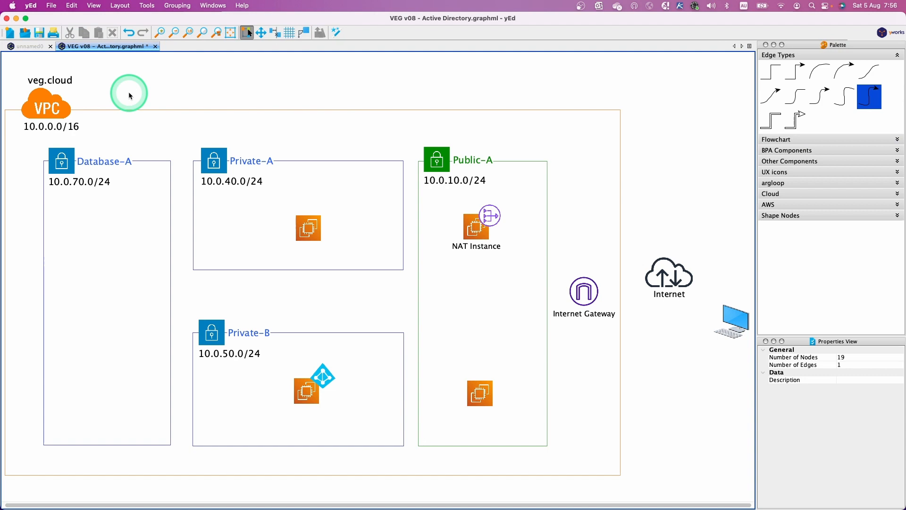
left_click(306, 398)
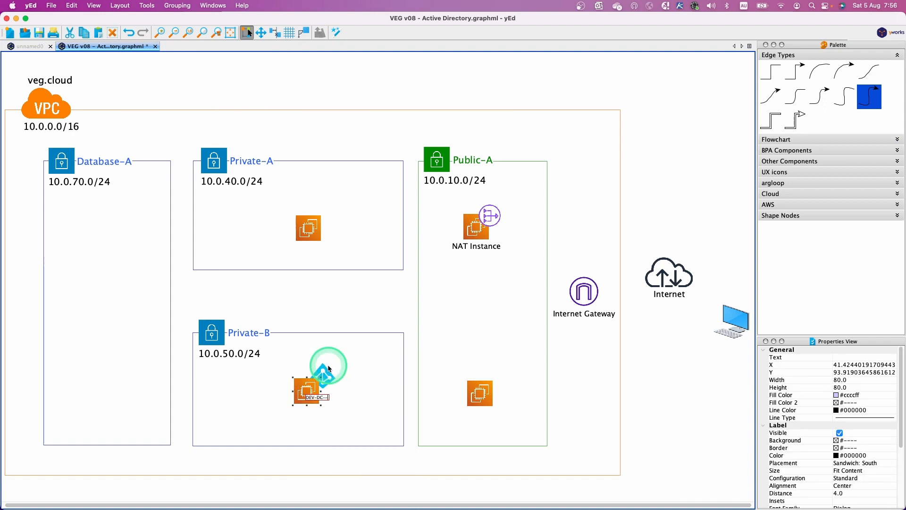
left_click(324, 396)
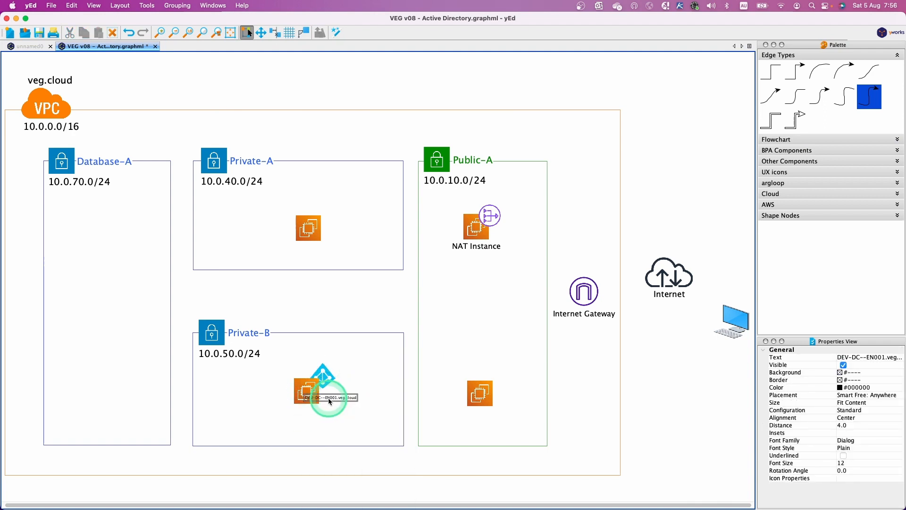
left_click(858, 466)
left_click(633, 471)
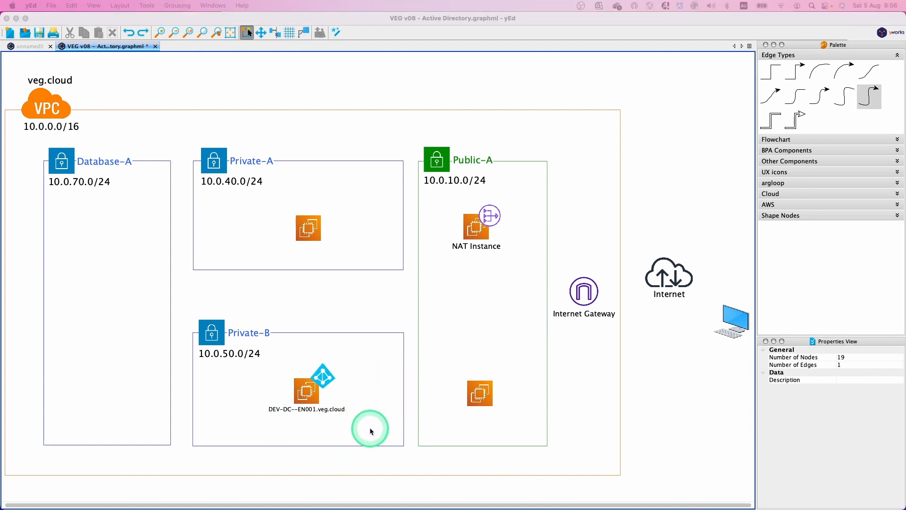
key("ctrl+Right")
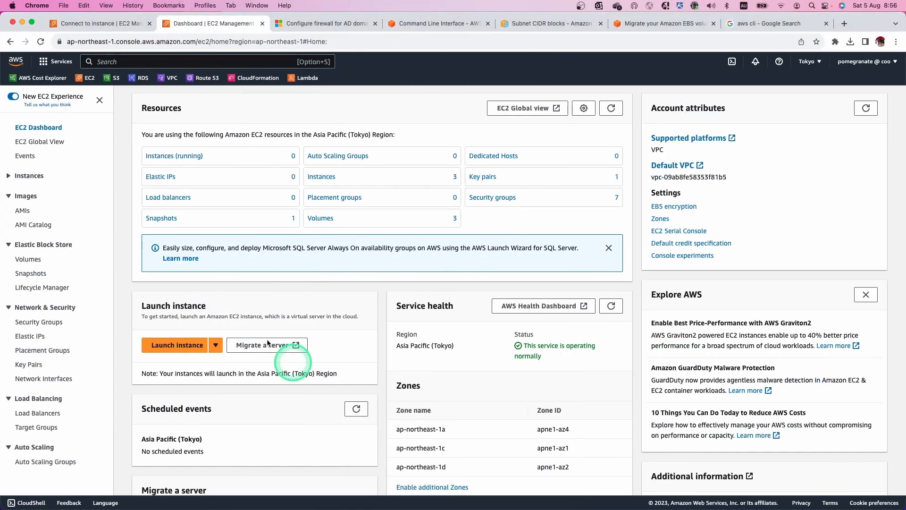
Step: Begin a new security group in the EC2 console named VEG-SG-DC
left_click(41, 325)
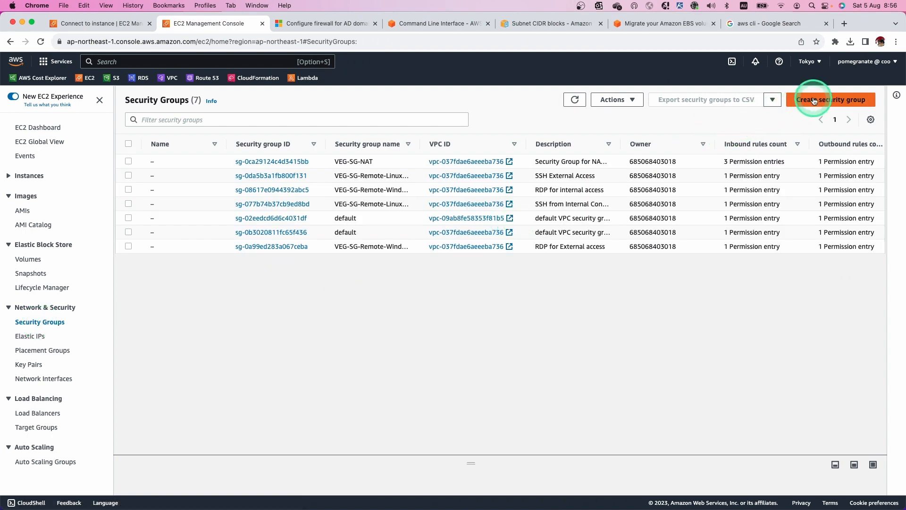
left_click(814, 101)
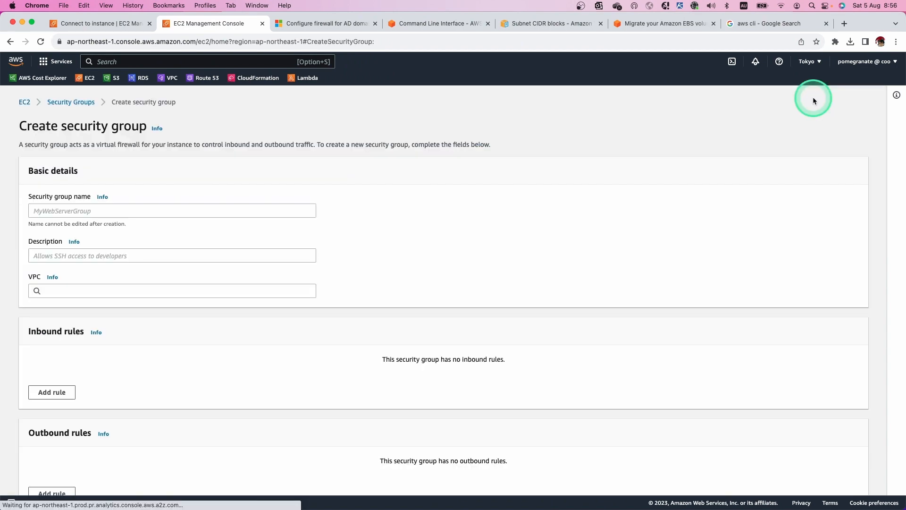
left_click(67, 212)
type("DEV")
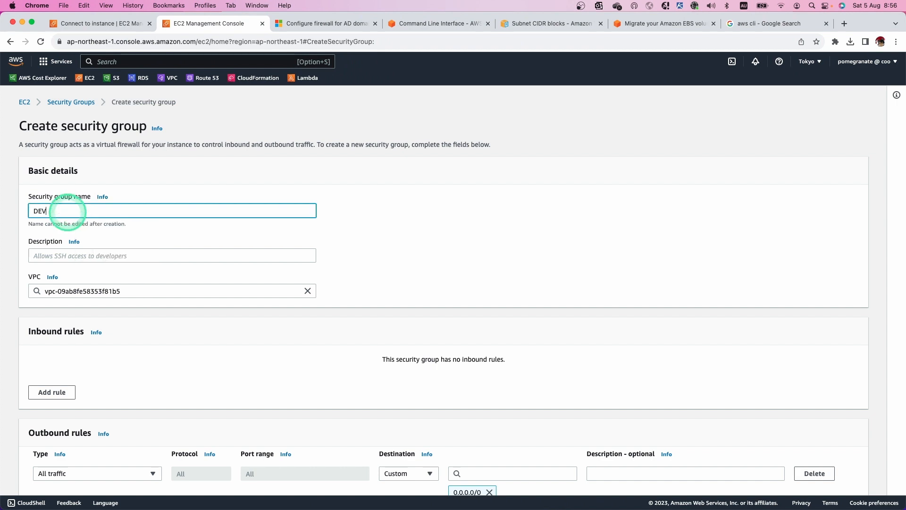
type("-SG-DC")
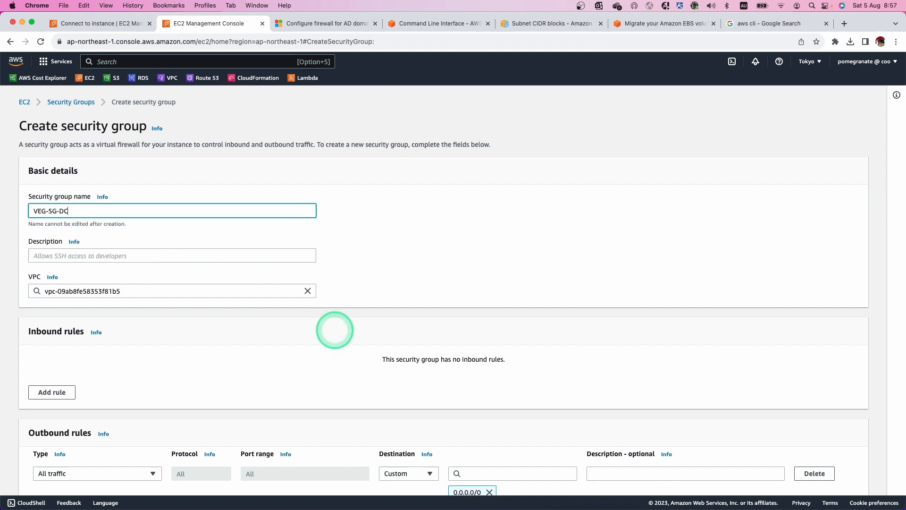
Step: Describe the group as 'Security Group for Domain Controller' and assign it to VEG-VPC
left_click(36, 254)
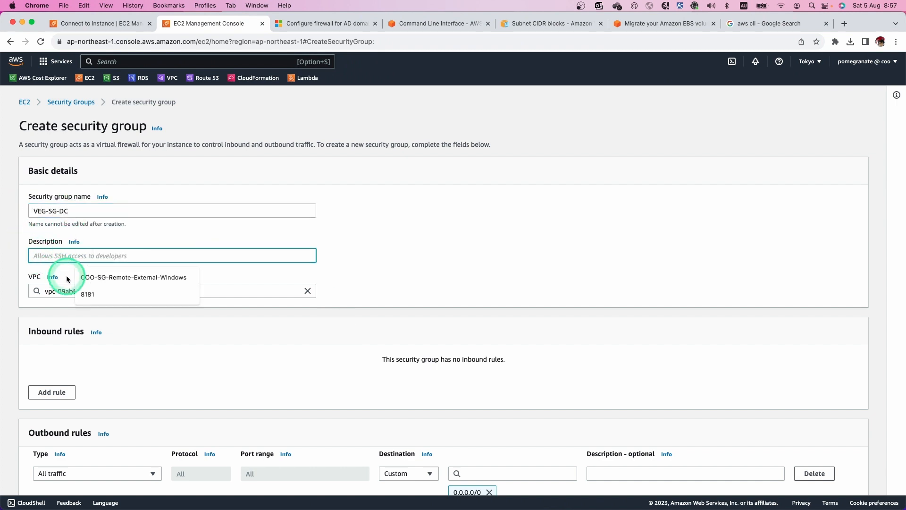
type("Secu")
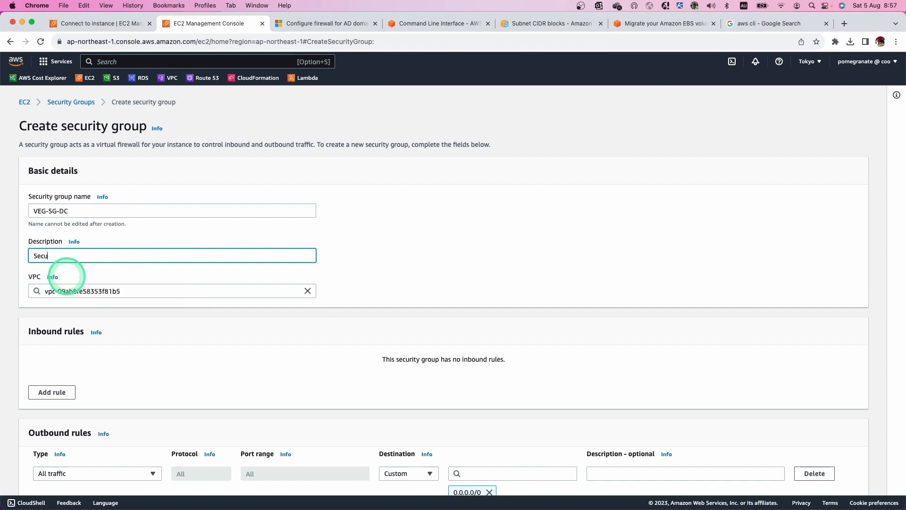
type("rity g")
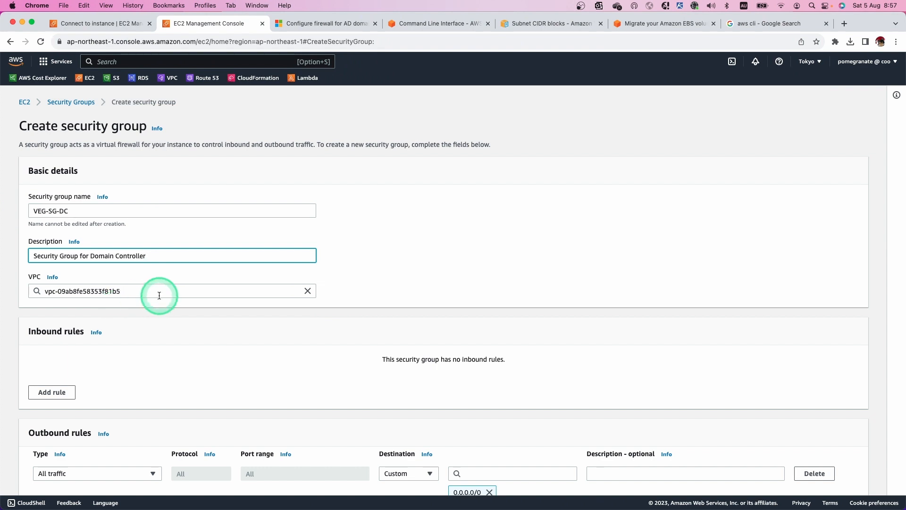
left_click(304, 292)
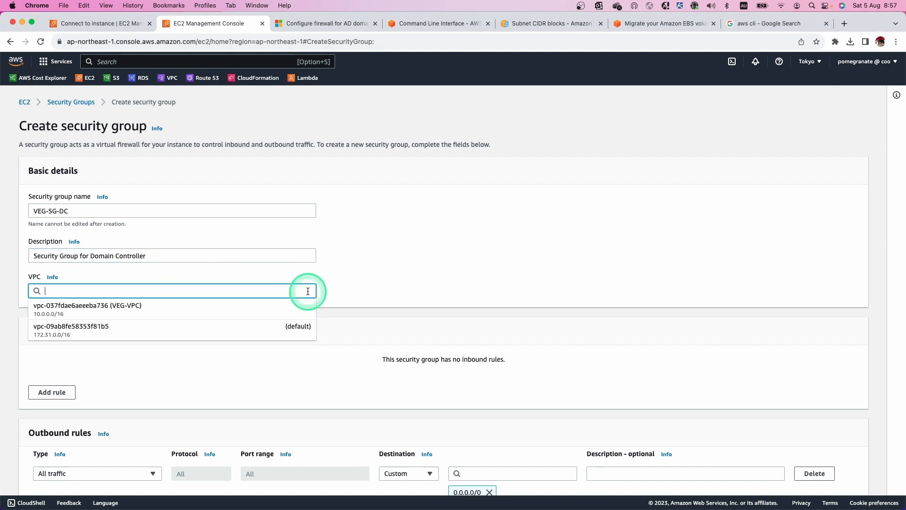
left_click(125, 315)
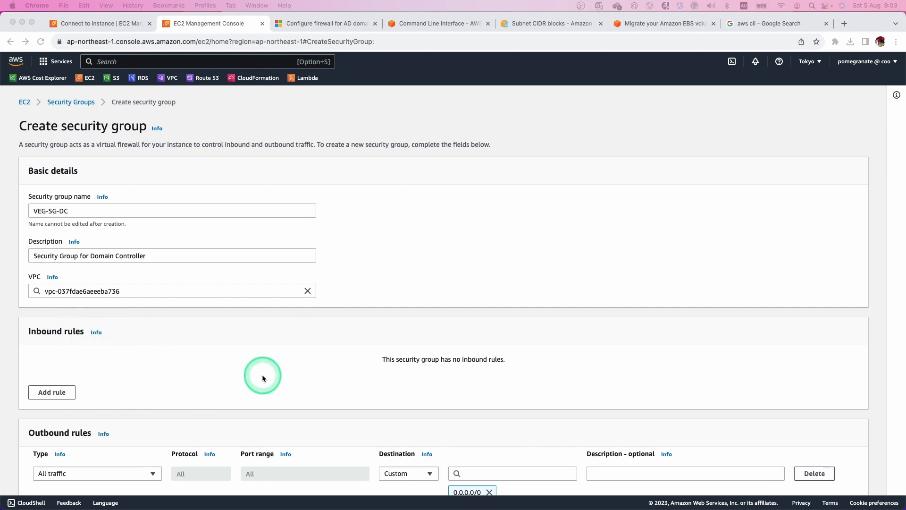
left_click(338, 25)
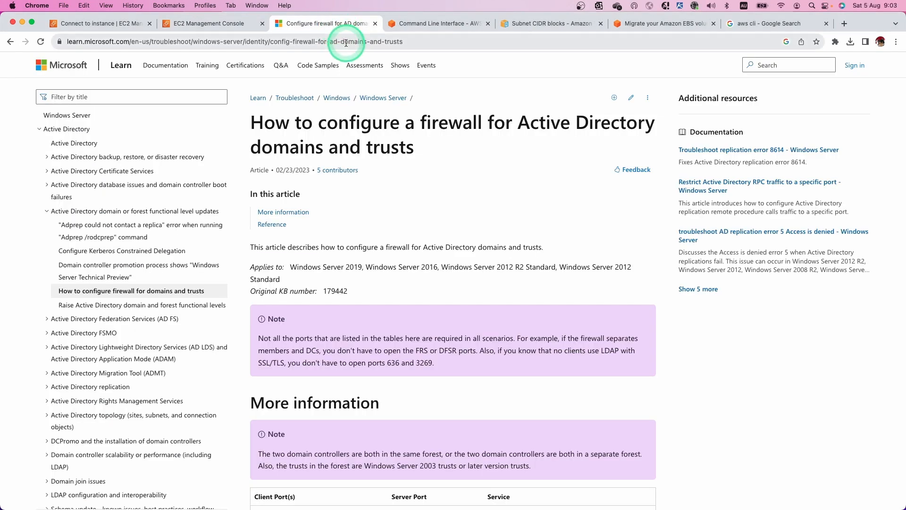
scroll(477, 277, "down", 10)
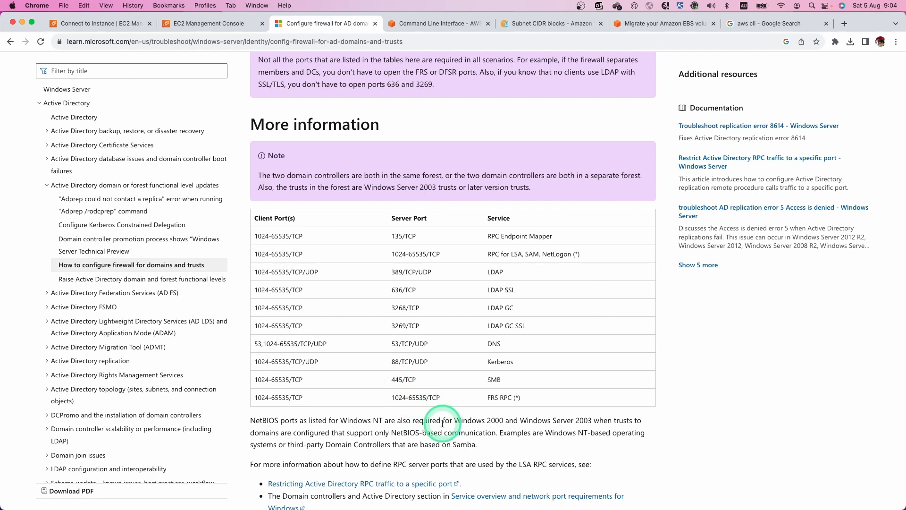
scroll(442, 423, "down", 15)
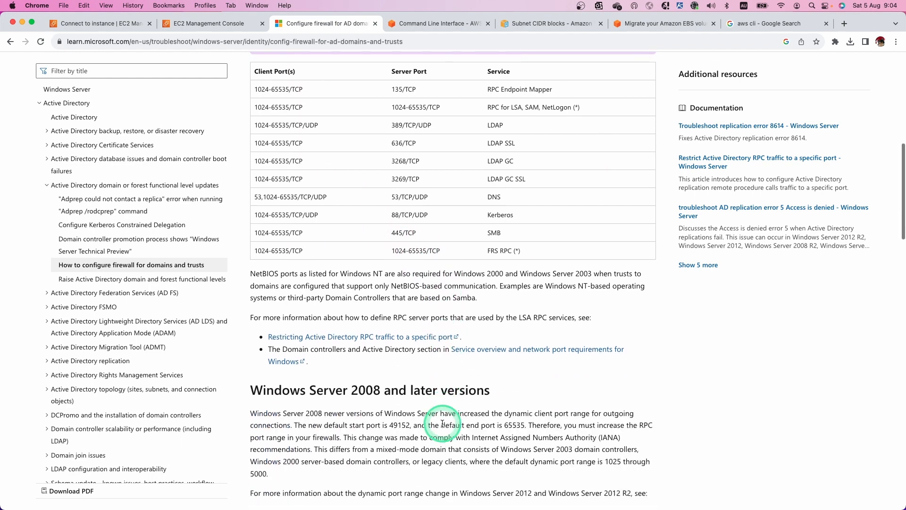
scroll(442, 425, "down", 2)
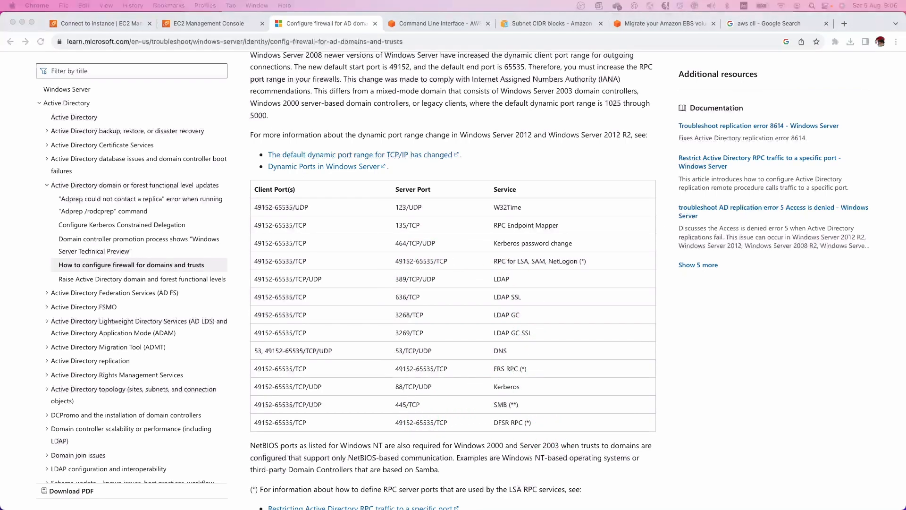
left_click(219, 25)
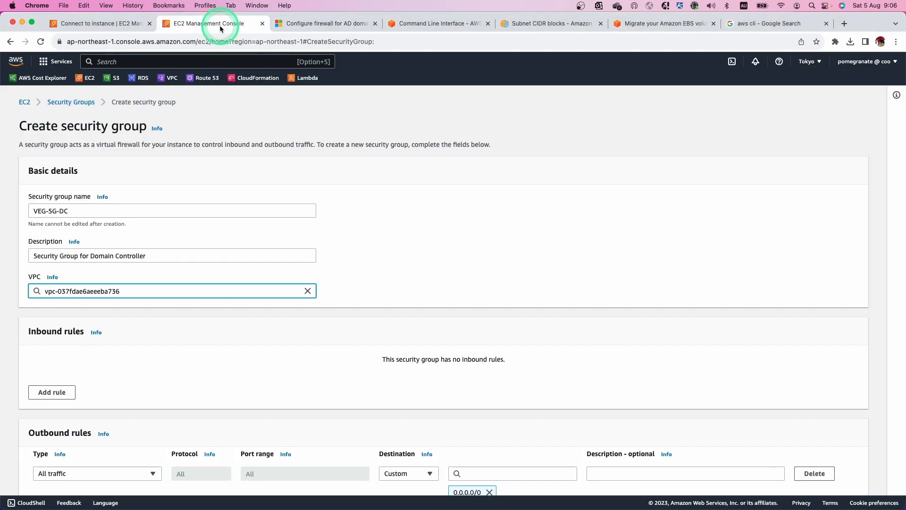
Step: Create VEG-SG-DC and open its details page, which shows no inbound rules
scroll(756, 413, "down", 4)
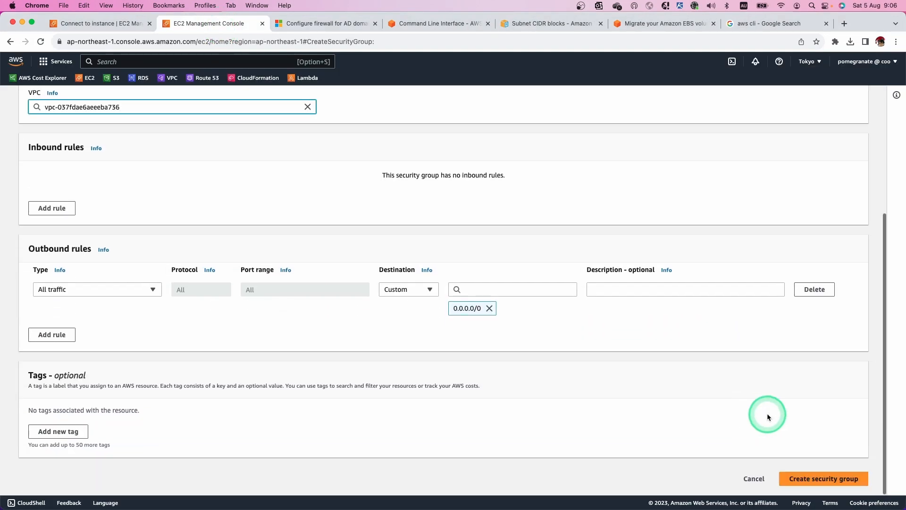
left_click(816, 477)
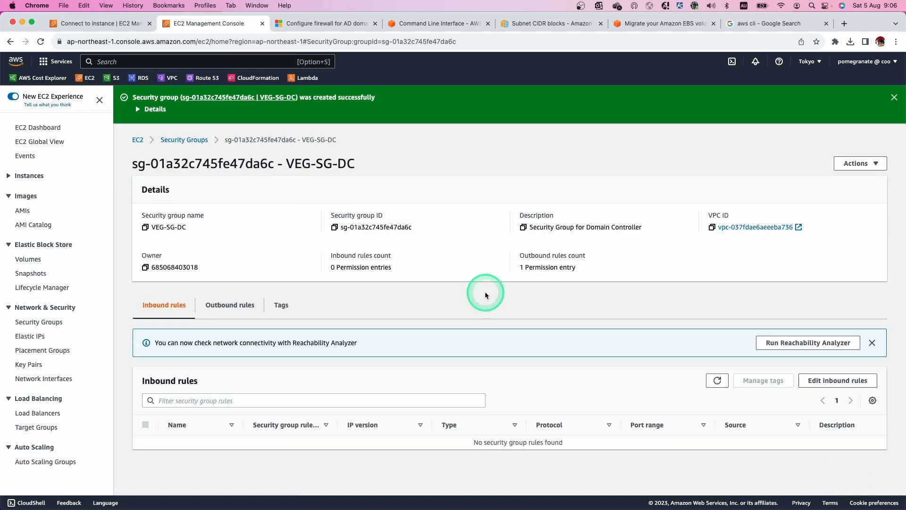
left_click(181, 139)
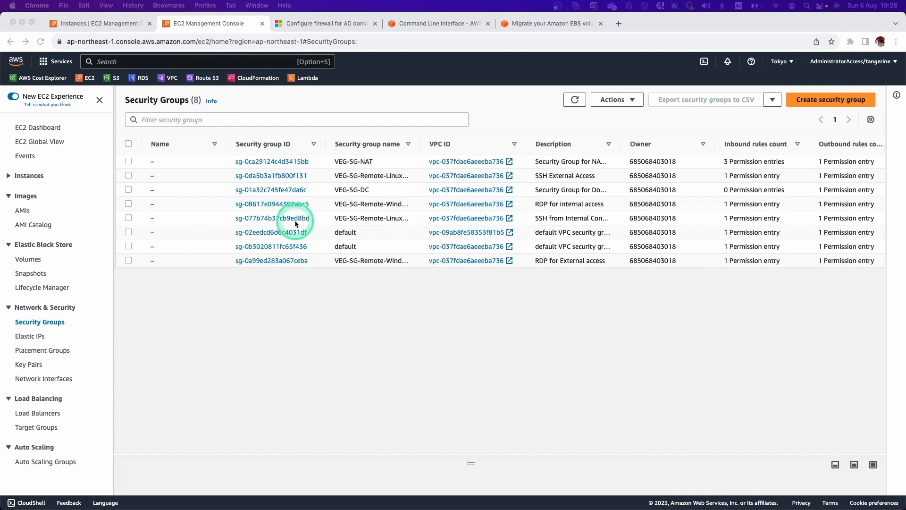
left_click(292, 191)
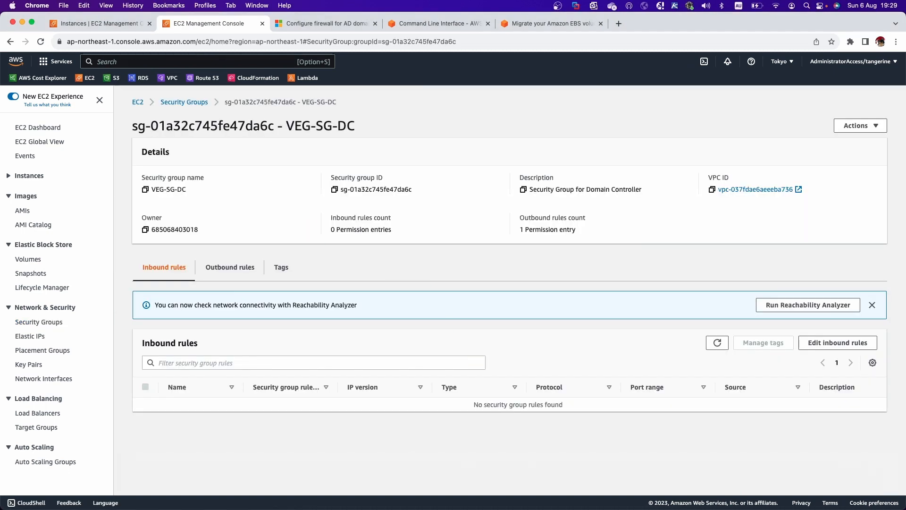
Step: Bring the DC Security Group.bat script in VS Code to the front
key("super+Tab")
left_click_drag(486, 354, 430, 218)
left_click(431, 218)
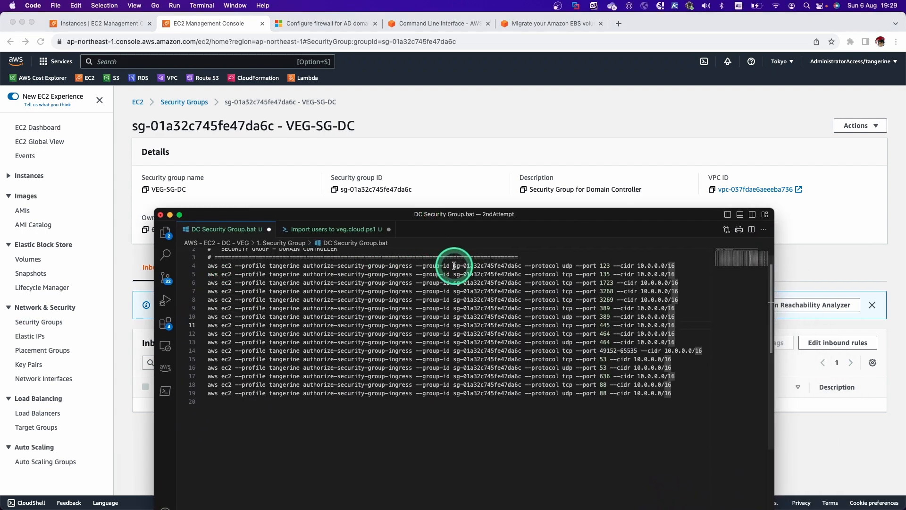
Step: Check that the rules target sg-01a32c745fe47da6c and copy the ingress commands on lines 4–19
left_click_drag(454, 266, 521, 265)
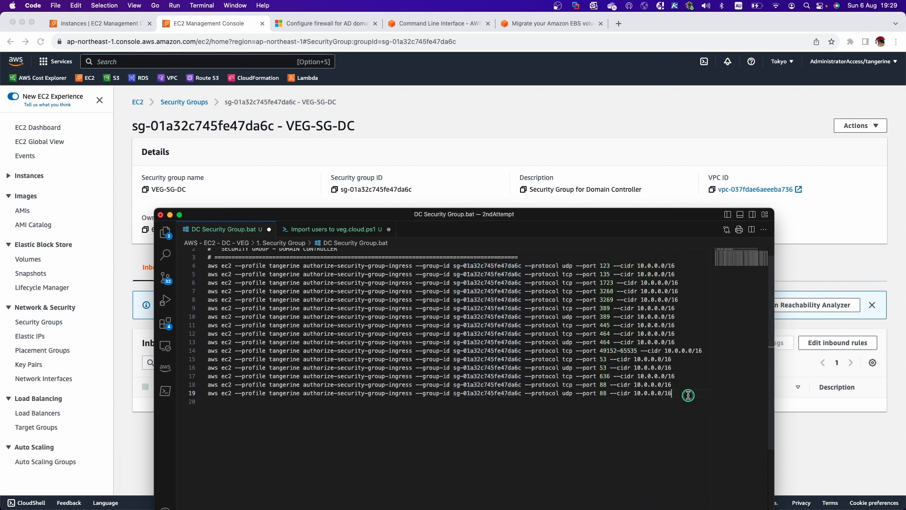
left_click_drag(672, 394, 209, 267)
right_click(295, 279)
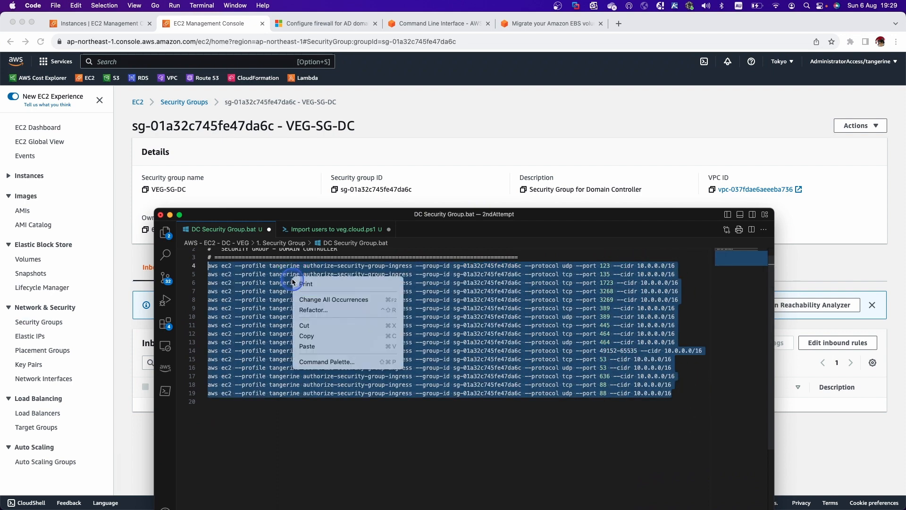
left_click(307, 335)
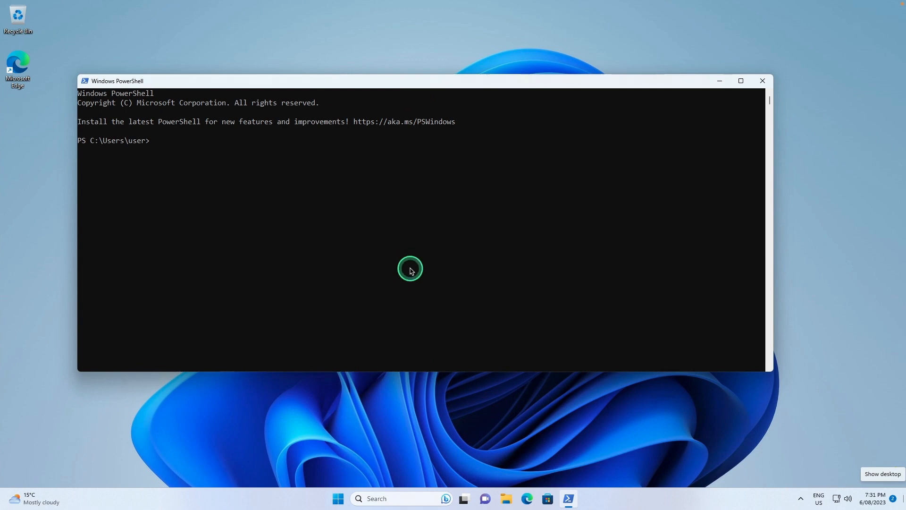
Step: Paste and run the sixteen aws ec2 ingress commands in PowerShell, each returning true
right_click(411, 269)
left_click(647, 388)
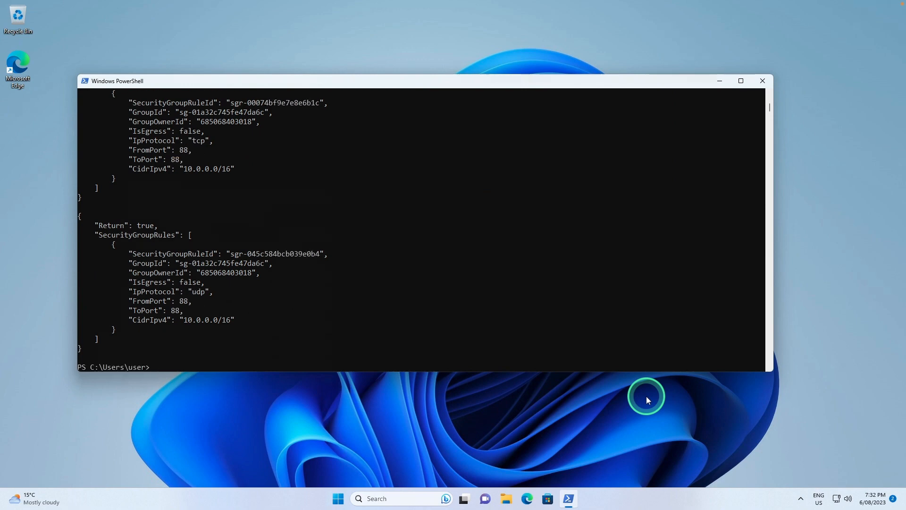
key("ctrl+Left")
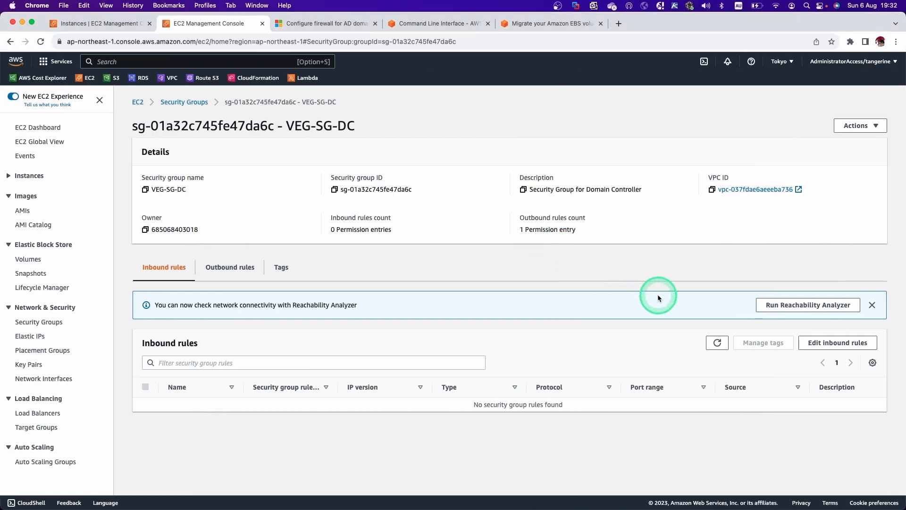
Step: Refresh VEG-SG-DC's inbound rules, check the port 636 rule, then open the Instances list
left_click(717, 343)
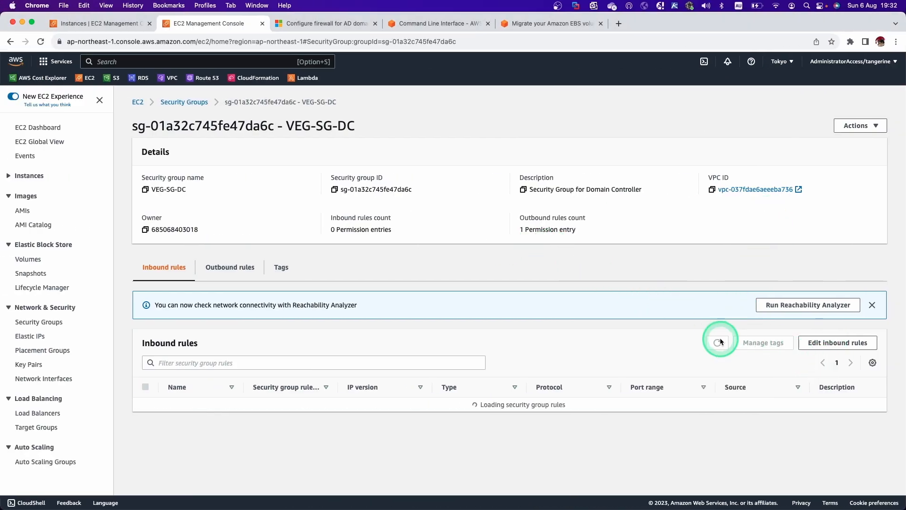
scroll(723, 367, "down", 3)
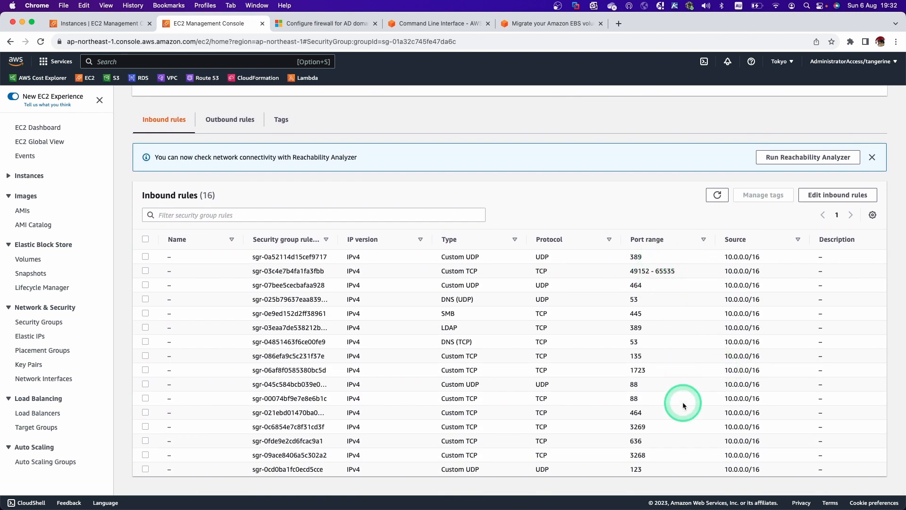
left_click(680, 441)
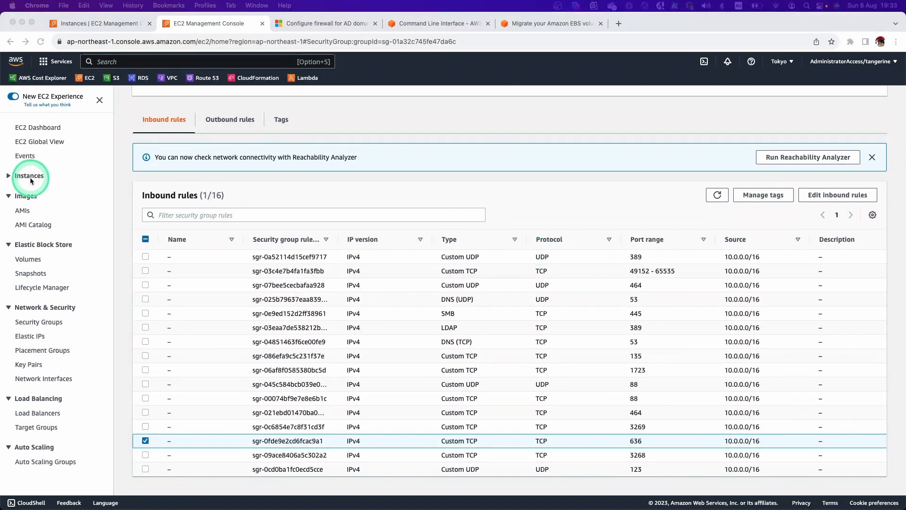
left_click(10, 177)
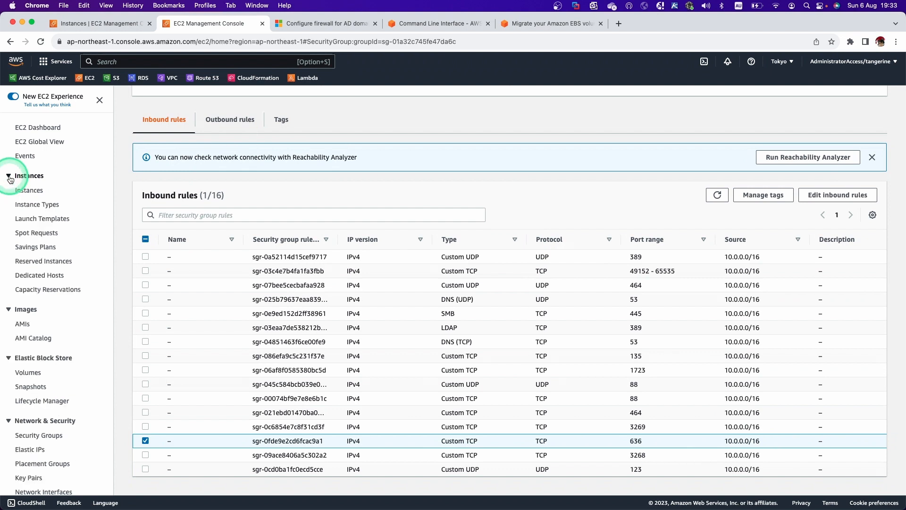
left_click(36, 192)
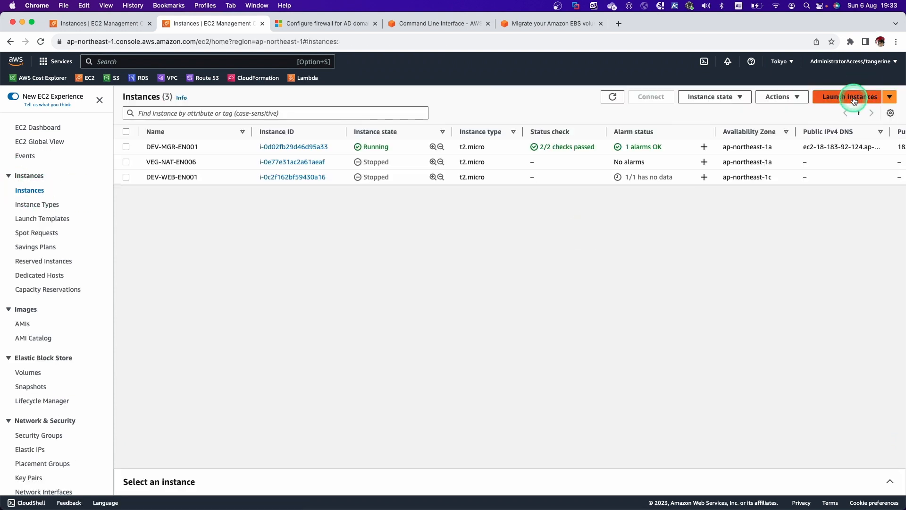
Step: Launch a new instance named DEV-DC--EN001 using the Windows Server 2022 Base AMI
left_click(853, 98)
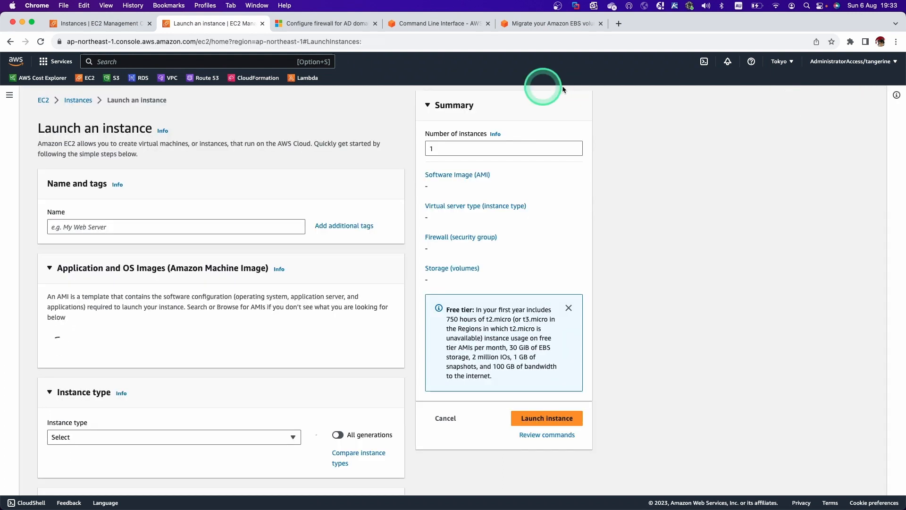
left_click(97, 224)
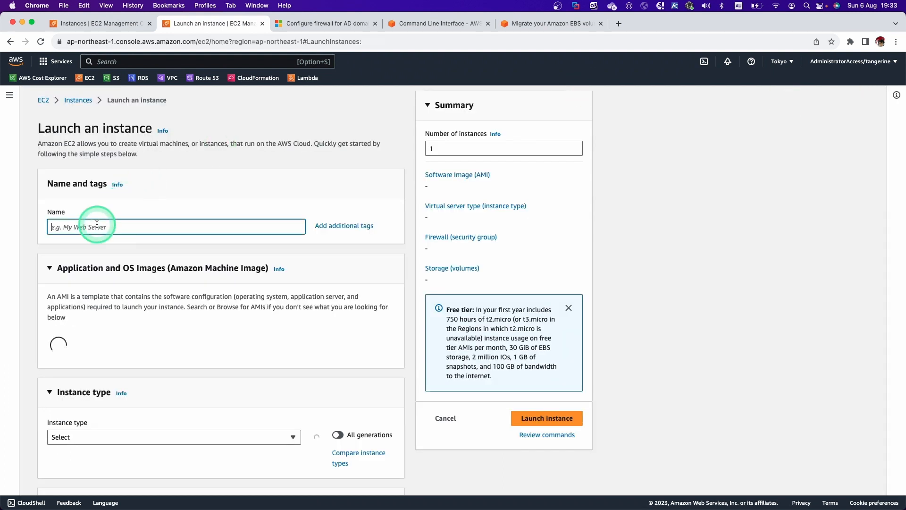
type("DEV-DC--EN001")
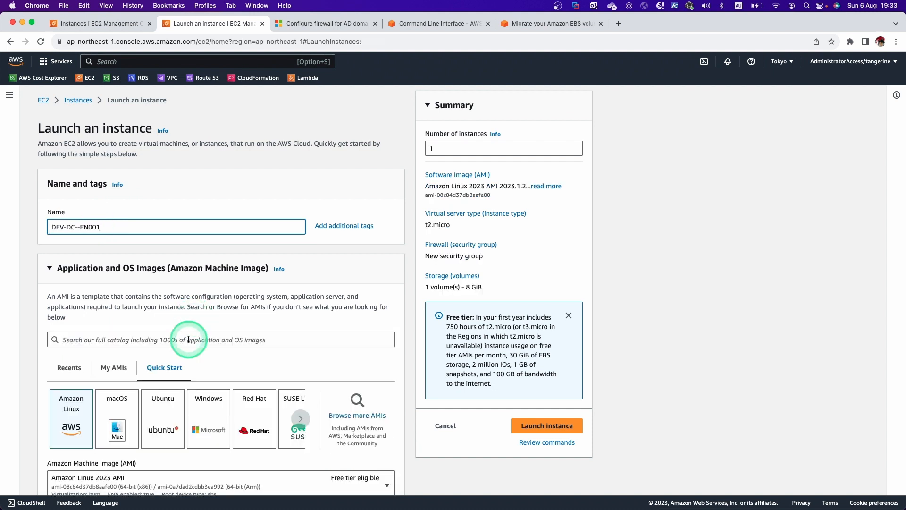
scroll(189, 339, "down", 2)
left_click(212, 381)
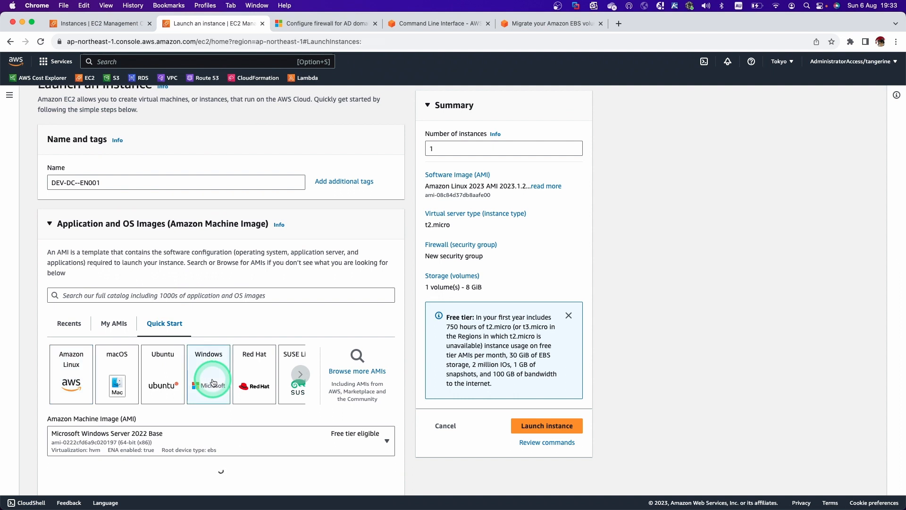
scroll(213, 381, "down", 3)
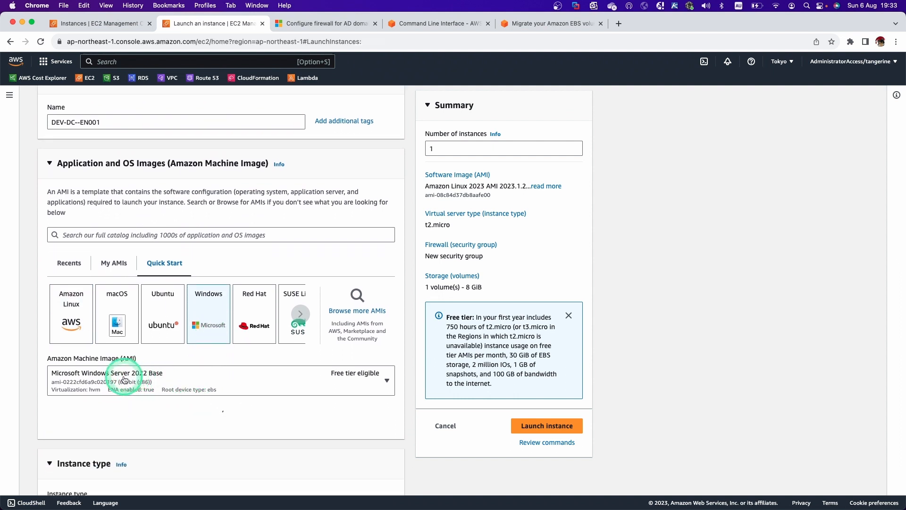
scroll(171, 392, "down", 7)
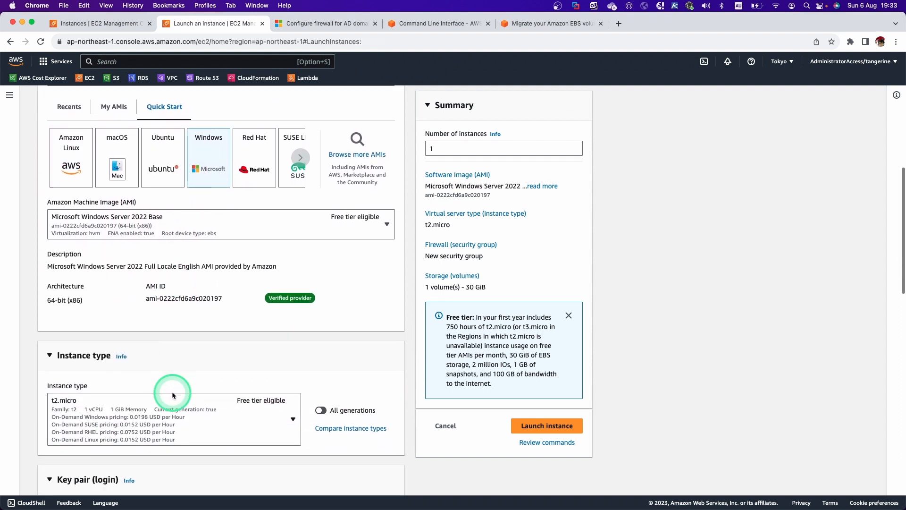
scroll(172, 392, "down", 3)
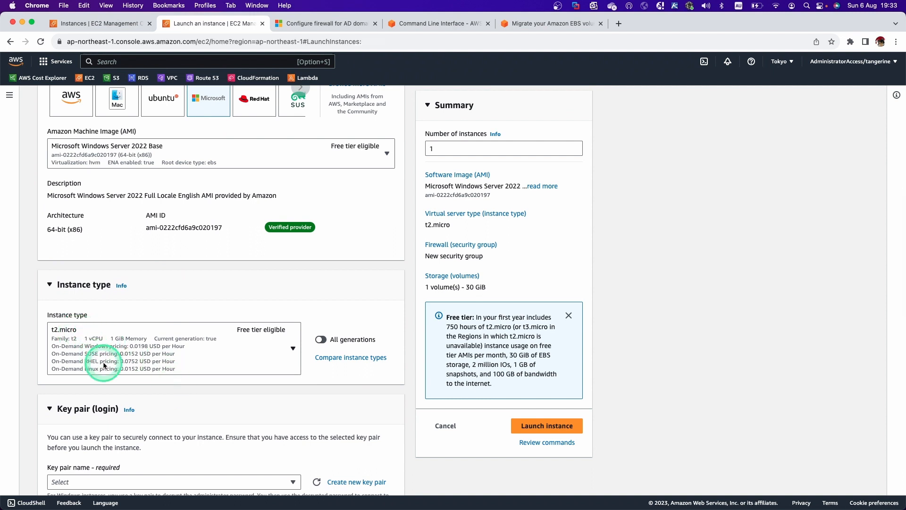
scroll(122, 380, "down", 3)
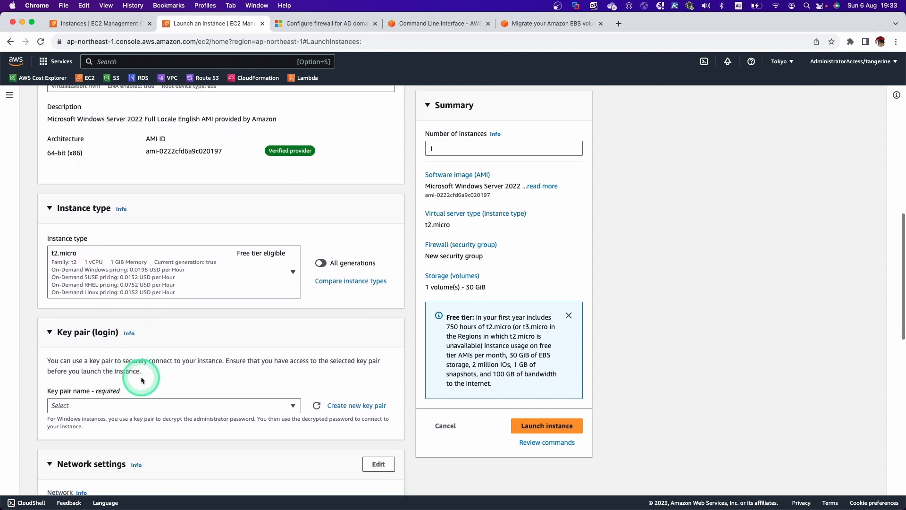
scroll(175, 374, "down", 3)
Step: Select the carrot key pair and set the instance's network VPC to VEG-VPC
left_click(172, 309)
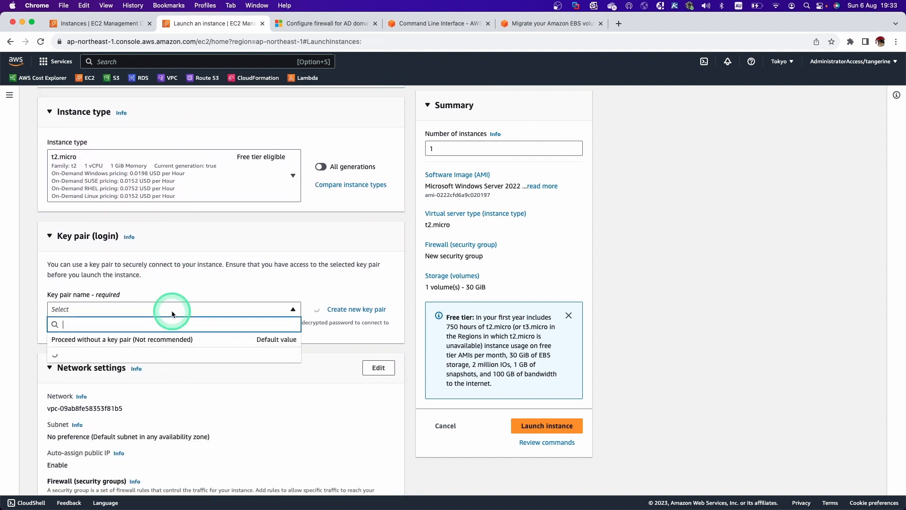
left_click(161, 363)
scroll(162, 360, "down", 3)
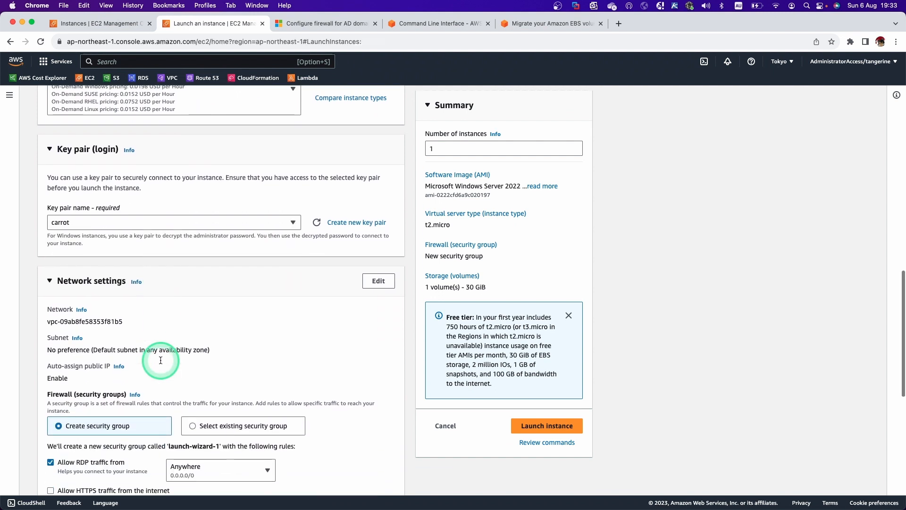
left_click(361, 254)
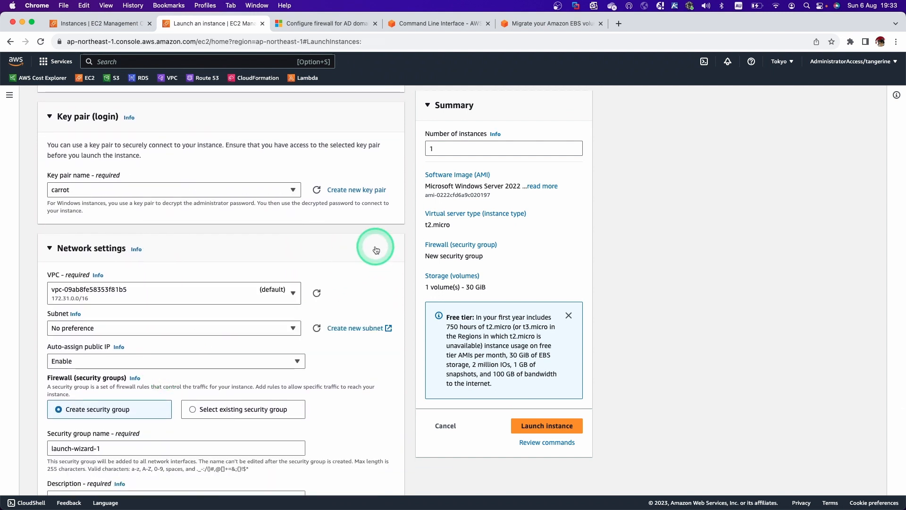
left_click(291, 293)
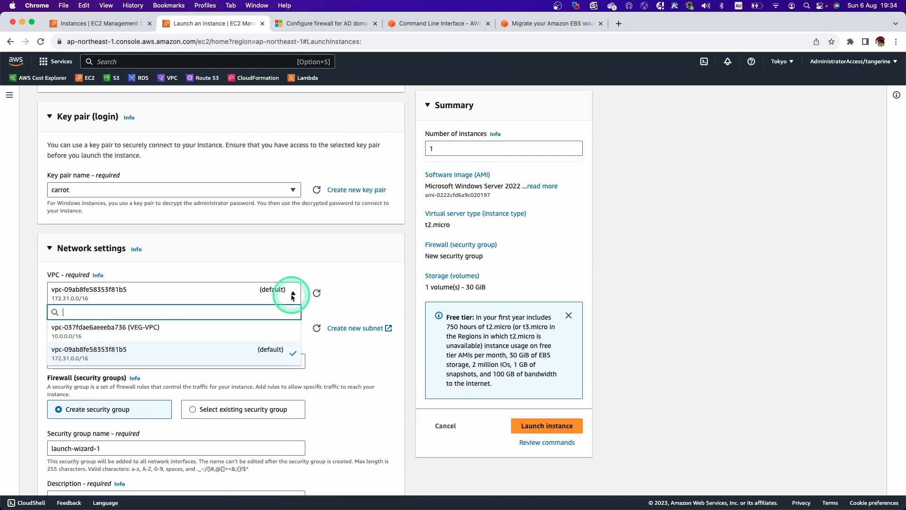
left_click(262, 326)
scroll(264, 330, "down", 2)
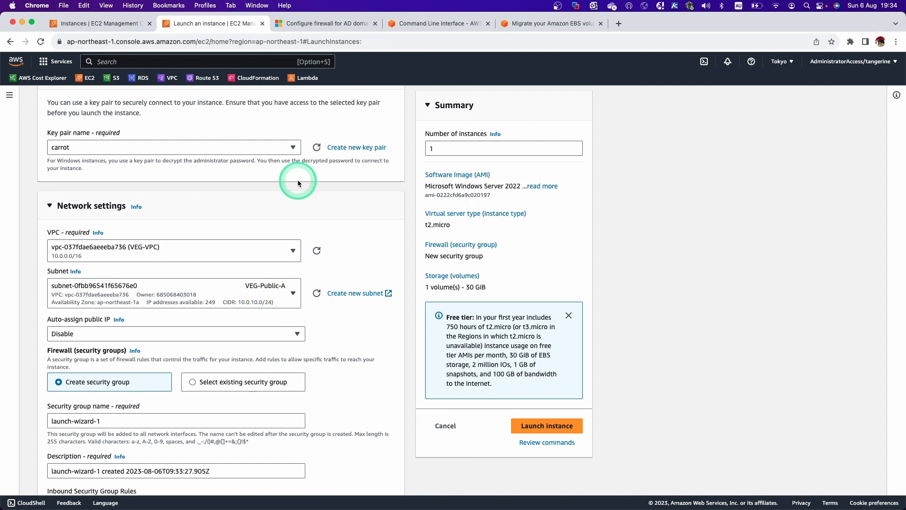
key("super+Tab")
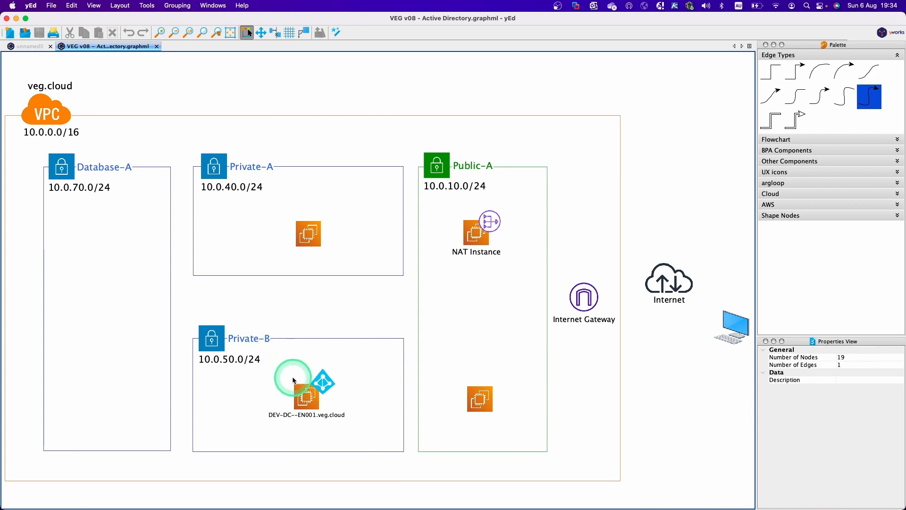
Step: Choose the VEG-Private-B subnet (10.0.50.0/24) for the instance, with public IP disabled
key("super+Tab")
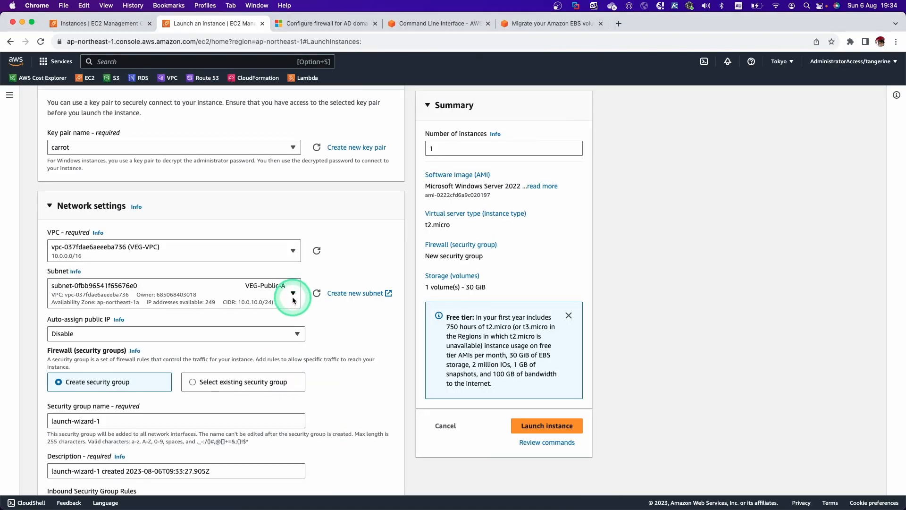
left_click(294, 294)
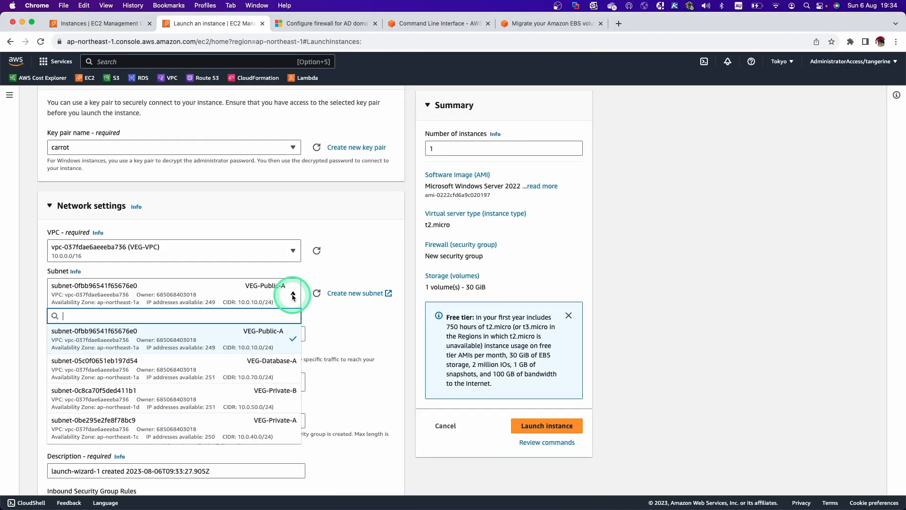
left_click(284, 401)
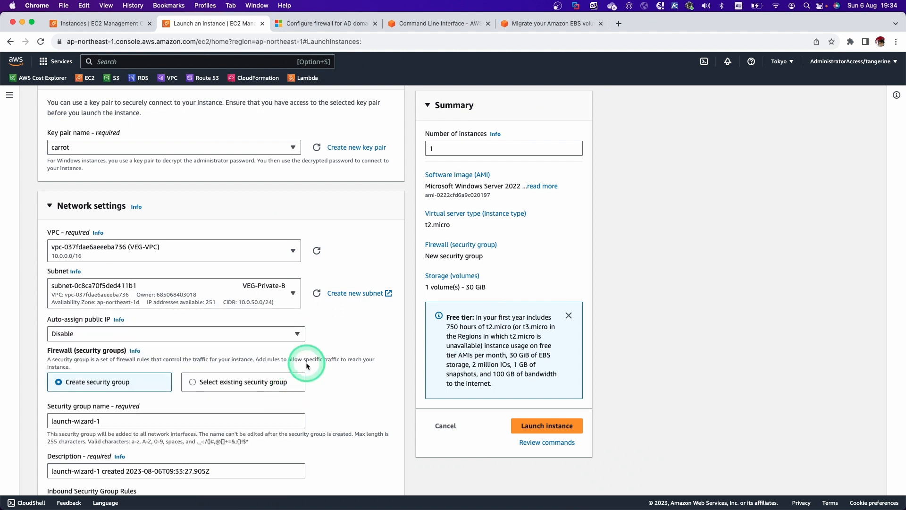
scroll(272, 349, "down", 5)
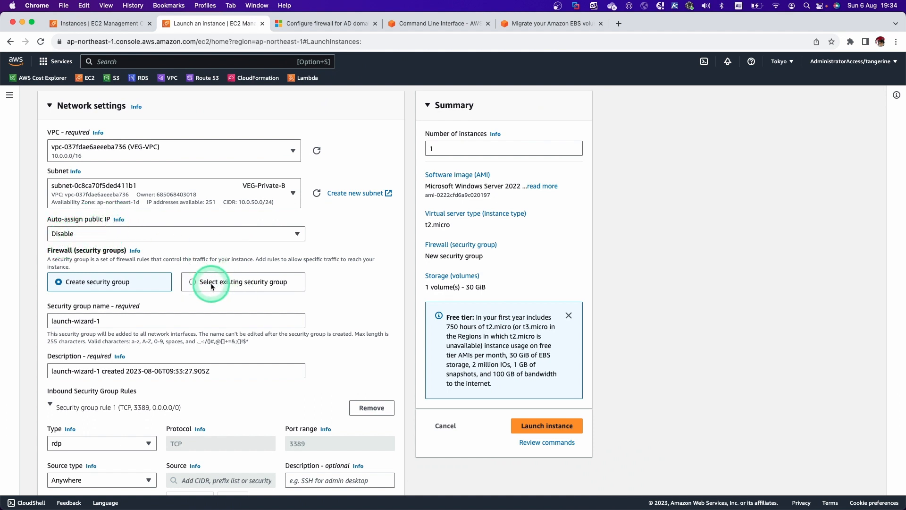
scroll(211, 282, "down", 2)
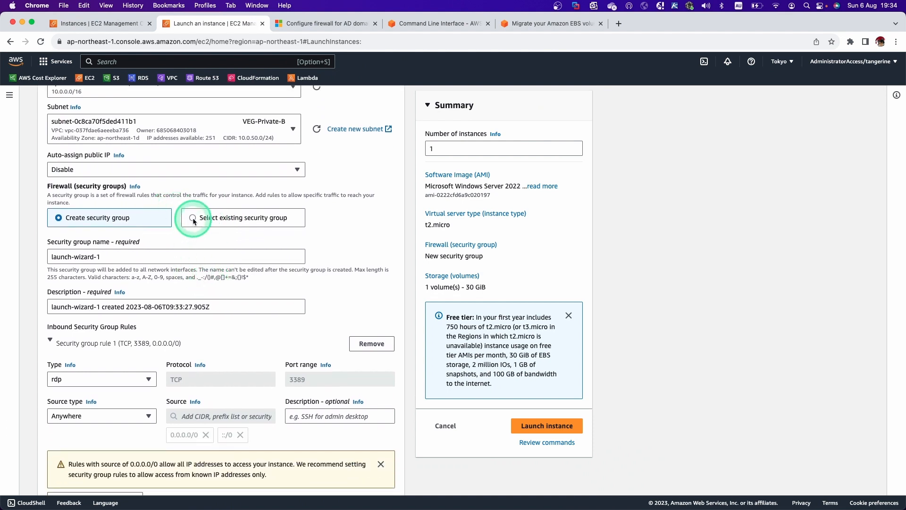
Step: Select existing security groups VEG-SG-Remote-Windows-Internal and VEG-SG-DC and show both selected
left_click(194, 220)
scroll(236, 254, "down", 2)
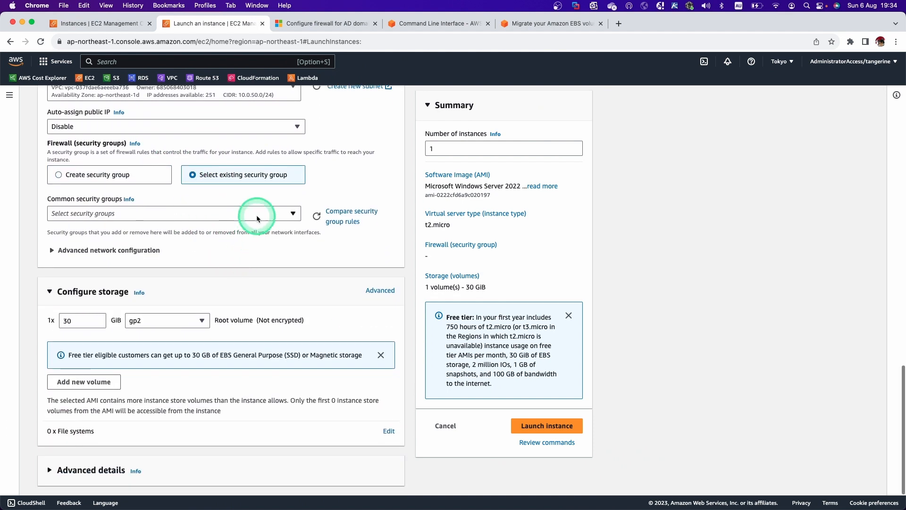
left_click(257, 218)
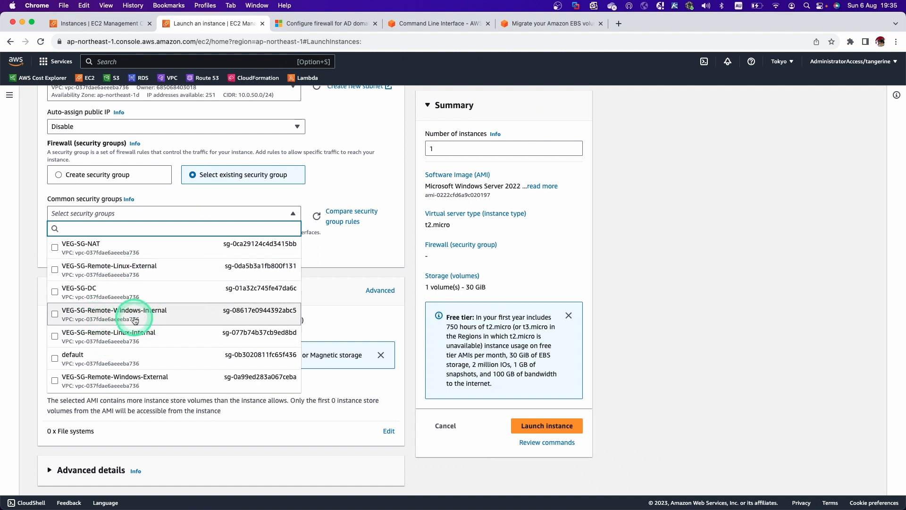
left_click(127, 313)
left_click(273, 213)
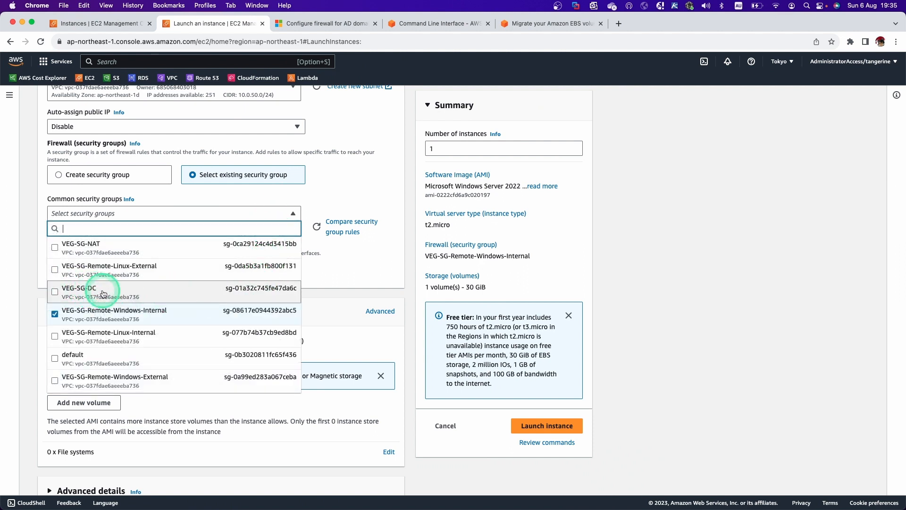
left_click(103, 293)
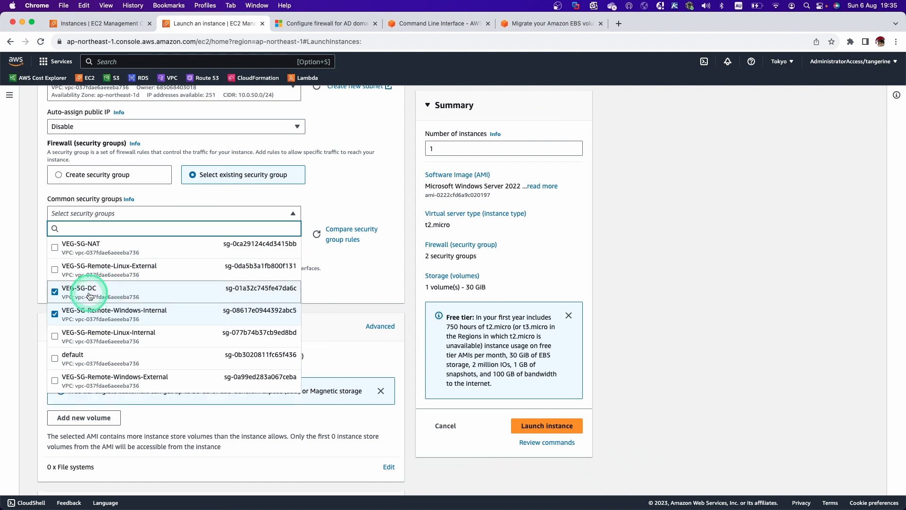
left_click(367, 276)
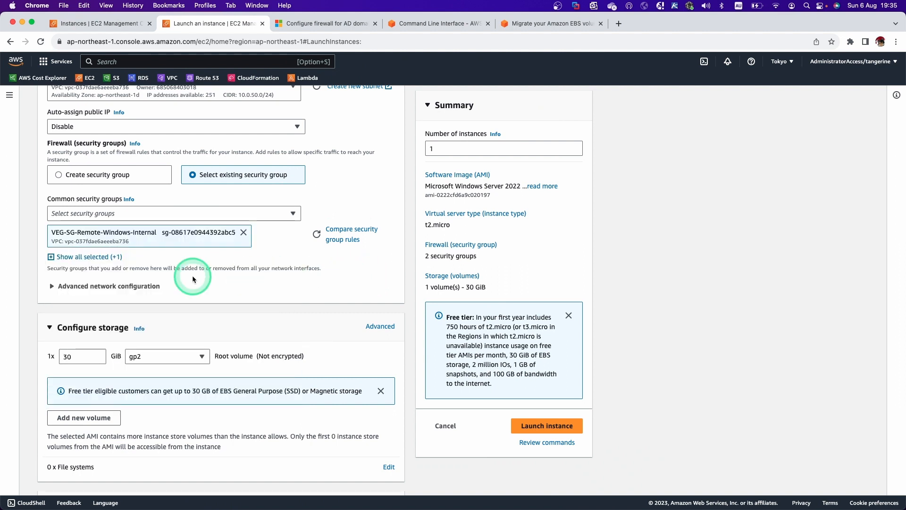
left_click(72, 257)
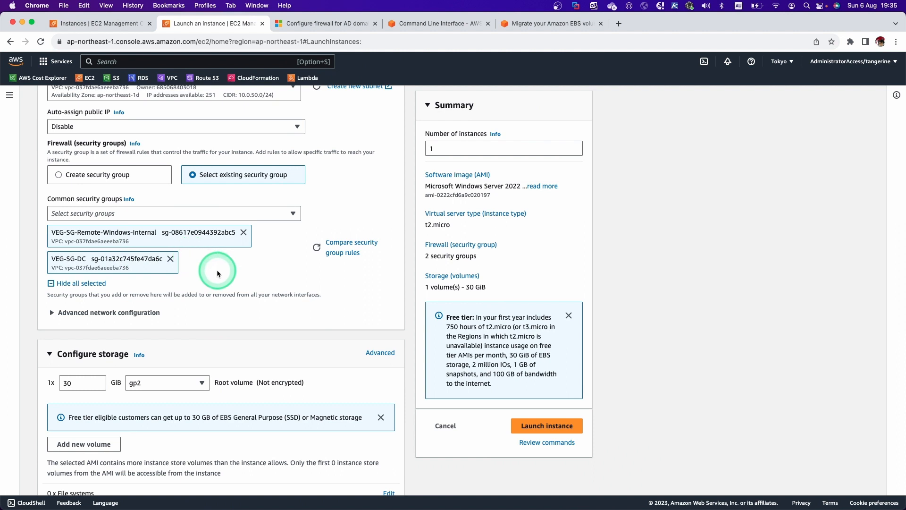
Step: Set the network interface's primary IP to 10.0.50.10 in advanced network configuration
scroll(219, 269, "down", 2)
left_click(98, 284)
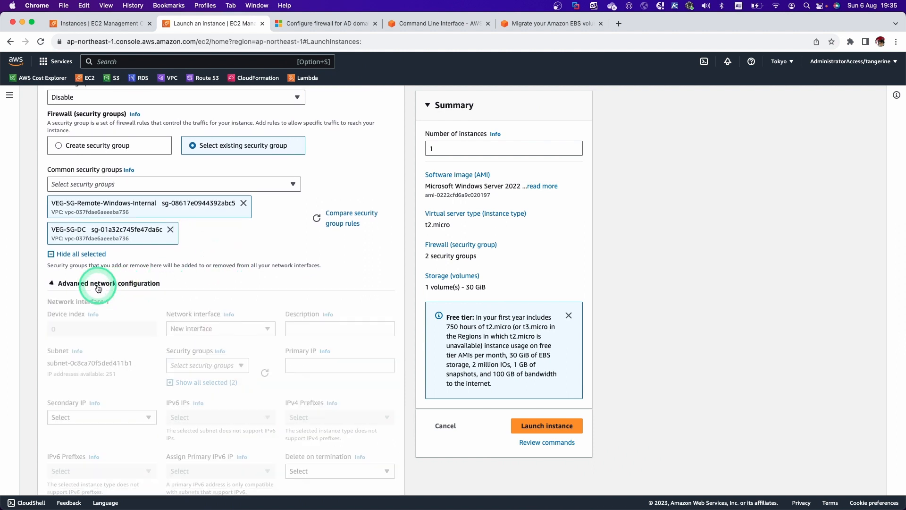
scroll(206, 288, "up", 1)
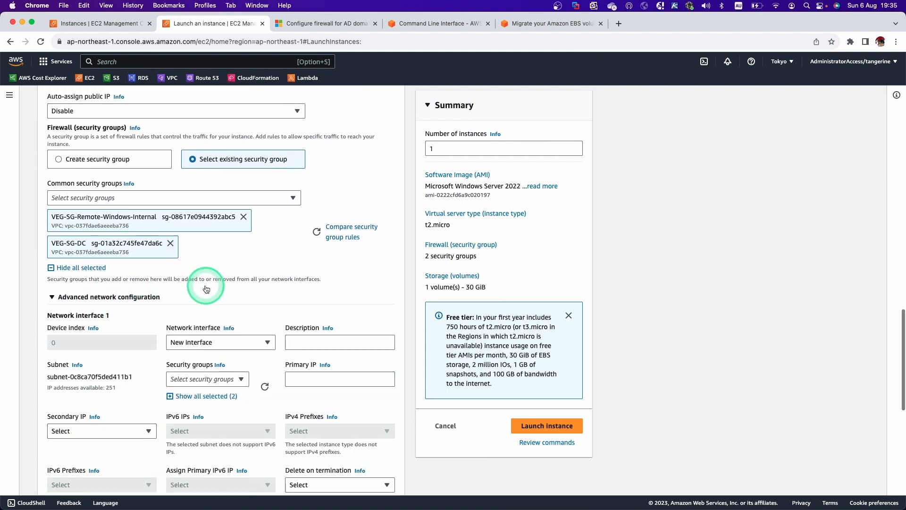
scroll(207, 289, "up", 2)
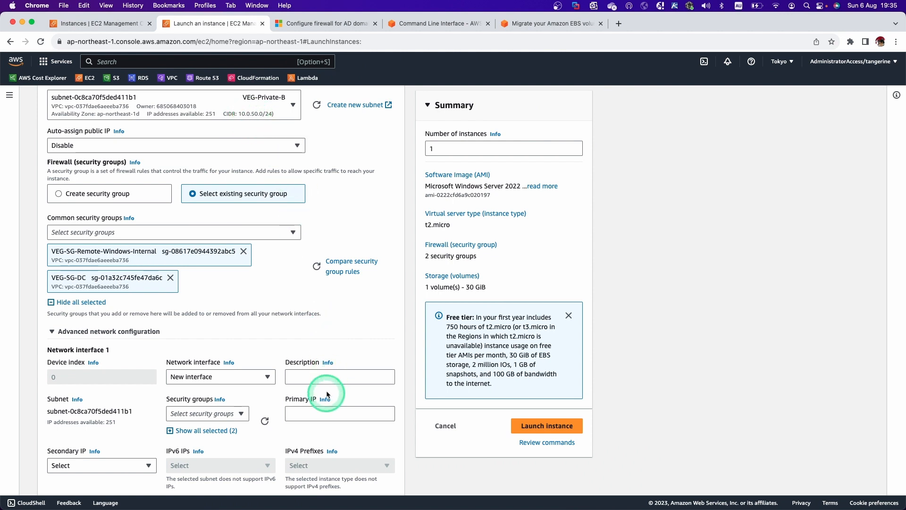
left_click(315, 414)
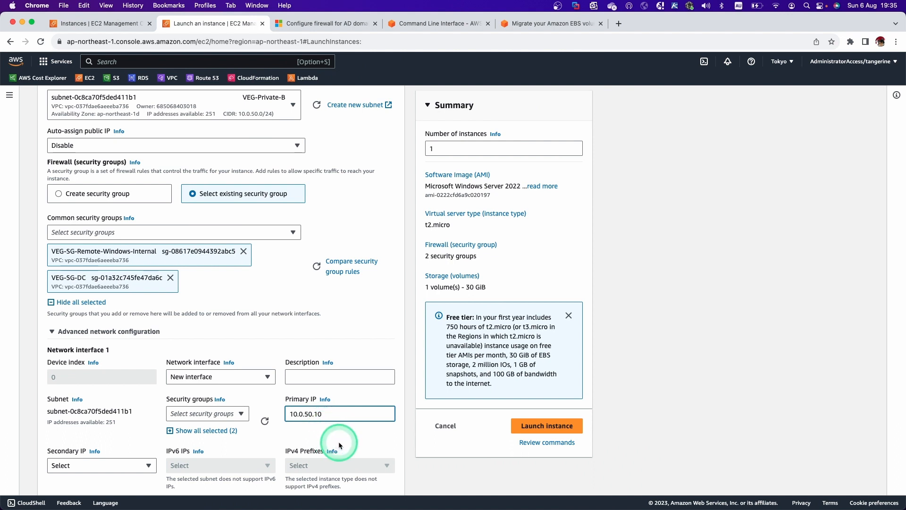
Step: Change the root volume type to General purpose SSD (gp3)
scroll(339, 444, "down", 10)
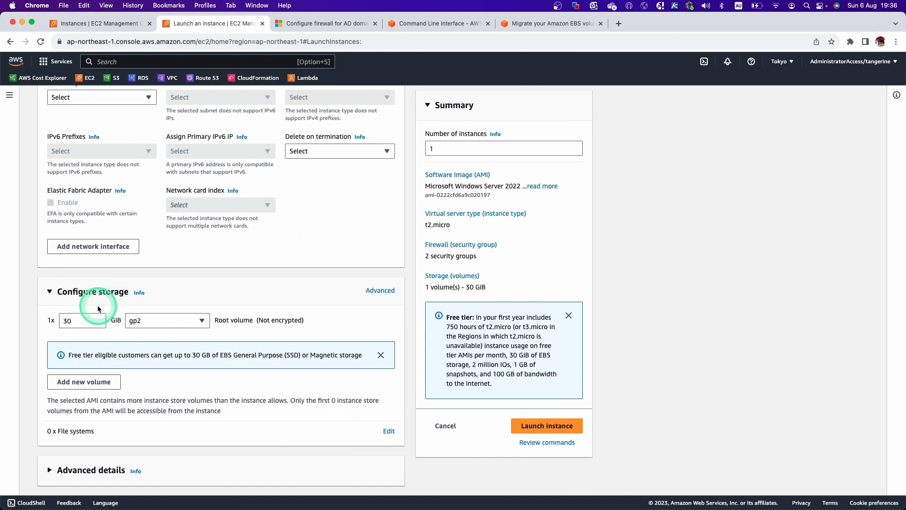
left_click(154, 325)
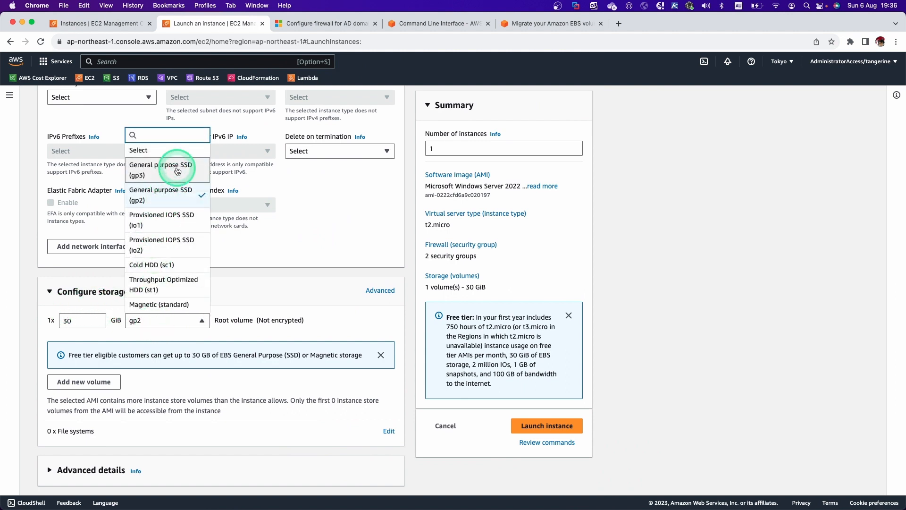
left_click(177, 170)
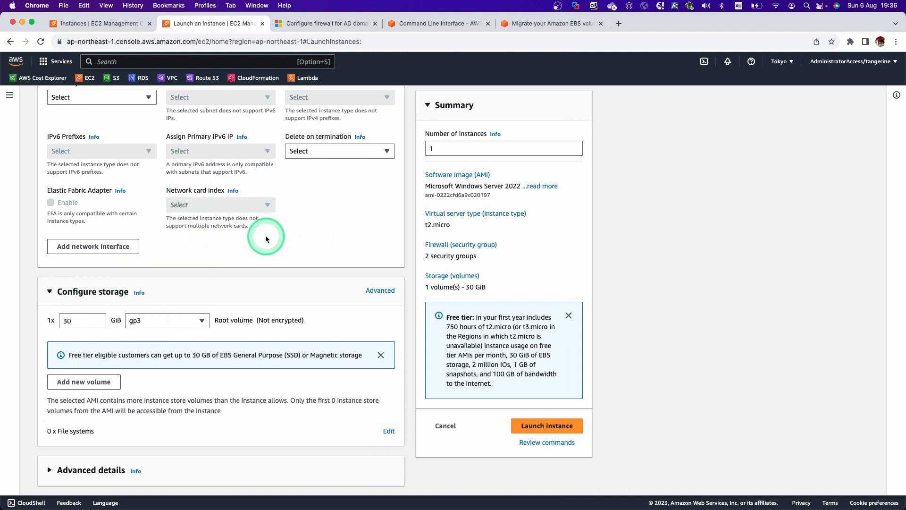
left_click(541, 31)
Step: Read the gp3 pricing and performance section of the EBS migration blog, then return to the instance launch page
scroll(471, 215, "down", 3)
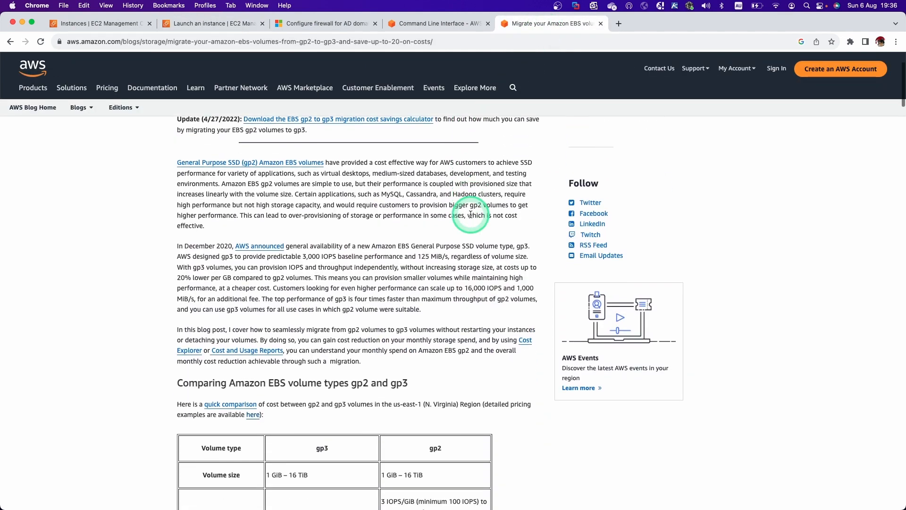
scroll(470, 215, "down", 1)
scroll(468, 220, "up", 3)
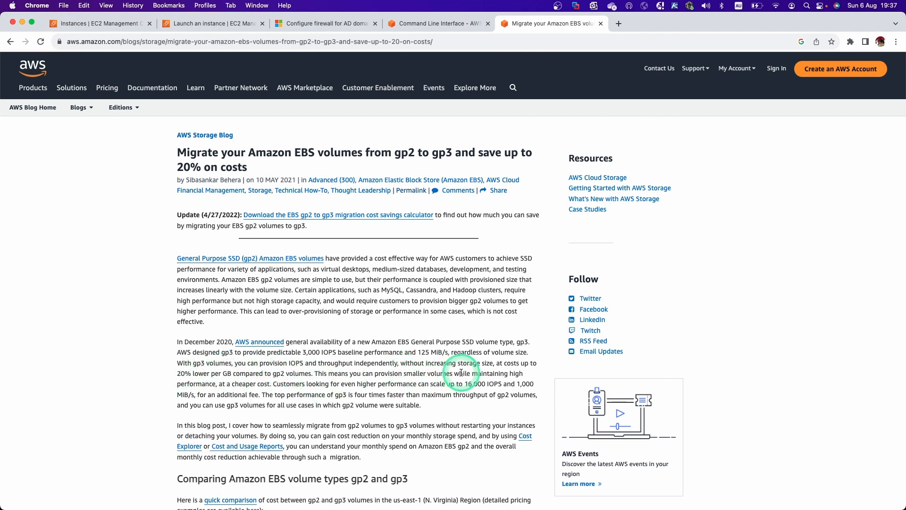
scroll(461, 373, "down", 1)
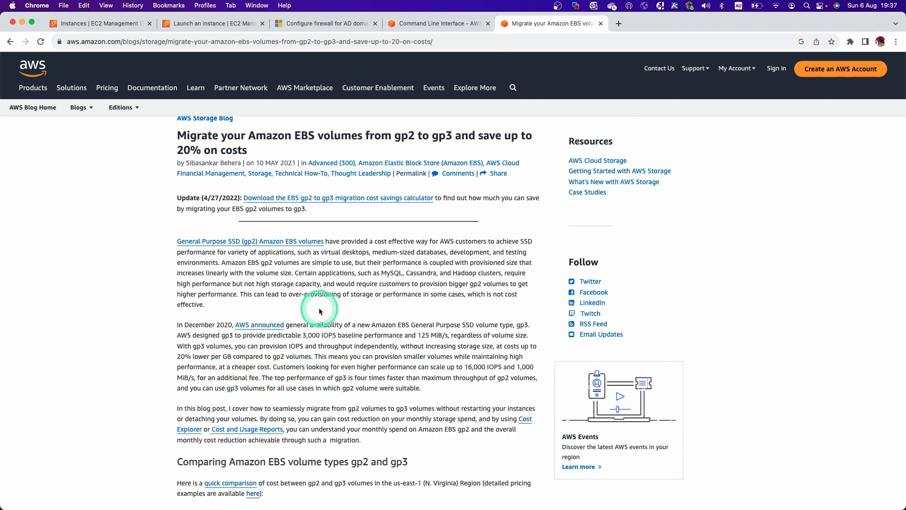
left_click(421, 24)
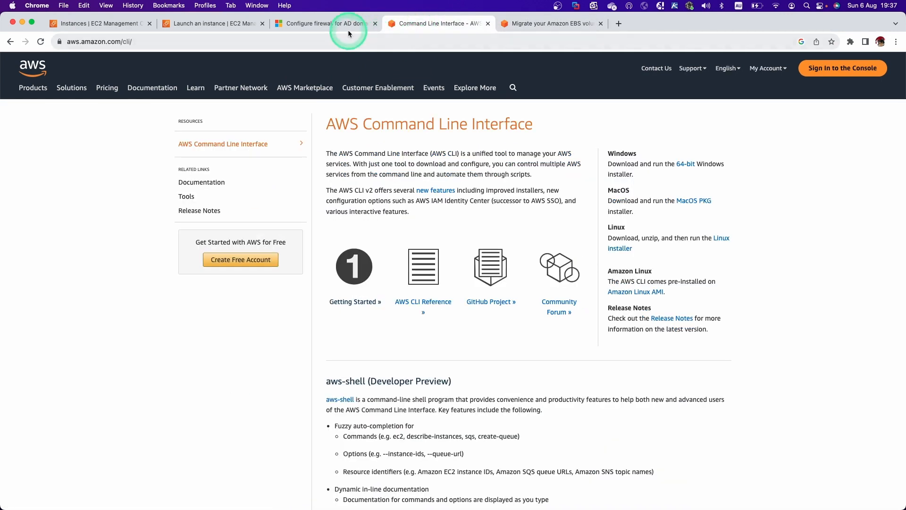
left_click(212, 23)
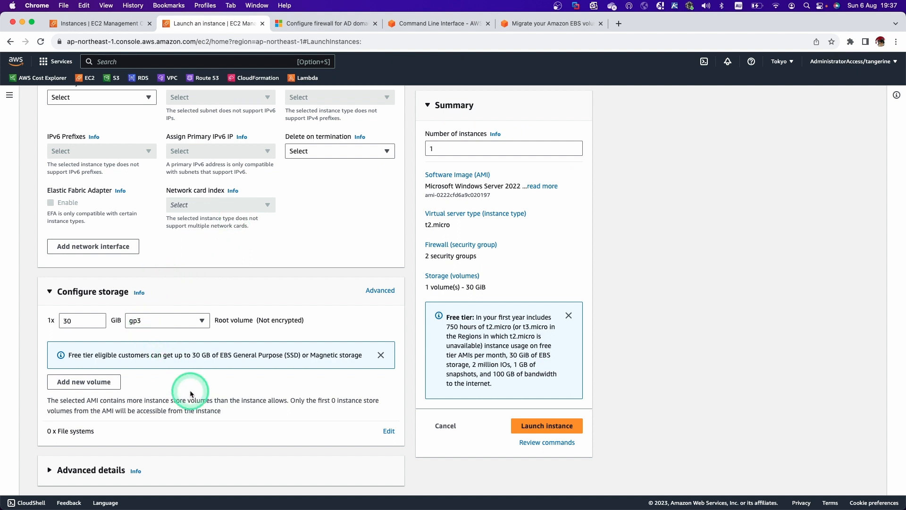
Step: Launch the configured DEV-DC--EN001 instance so it runs with 2/2 checks passed
left_click(566, 433)
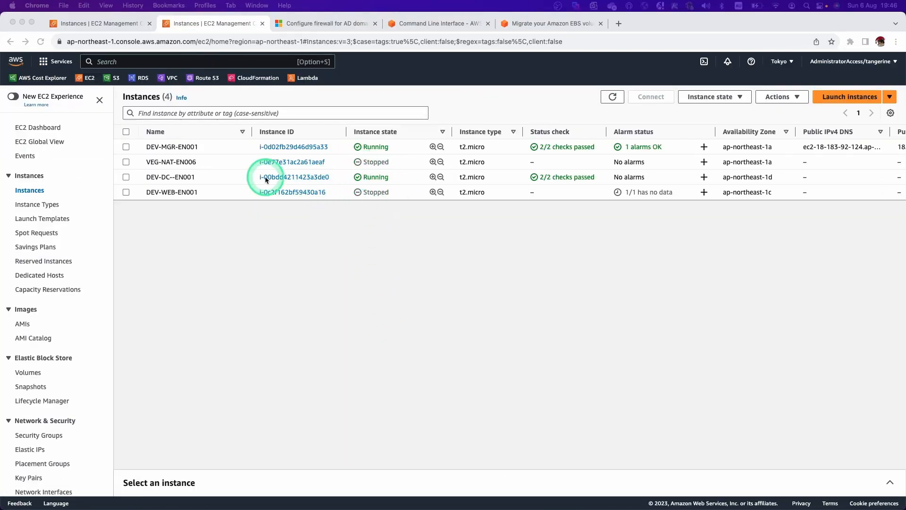
Step: Select DEV-DC--EN001 and show its RDP client connection details
left_click(126, 178)
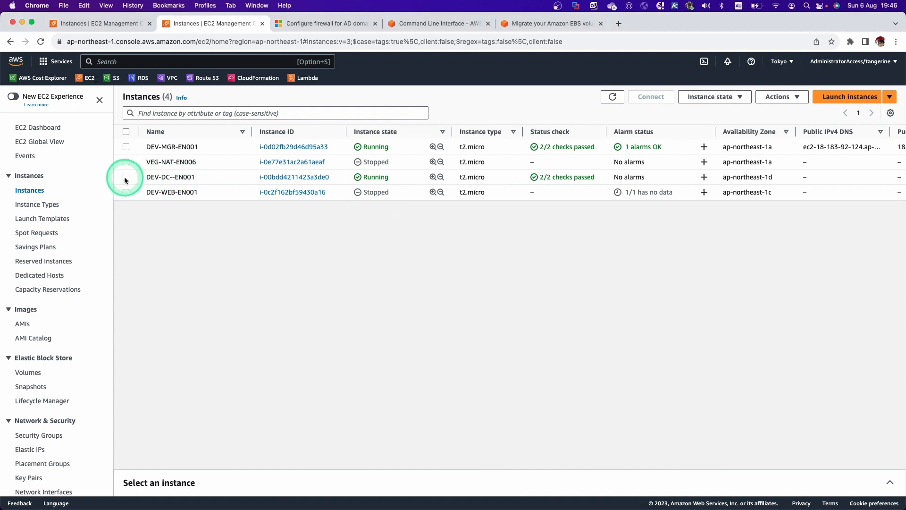
left_click(126, 177)
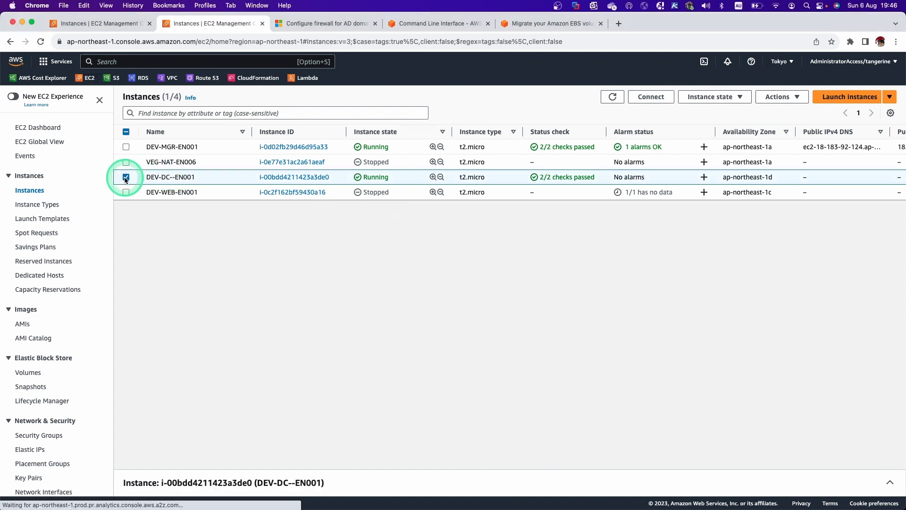
left_click(652, 97)
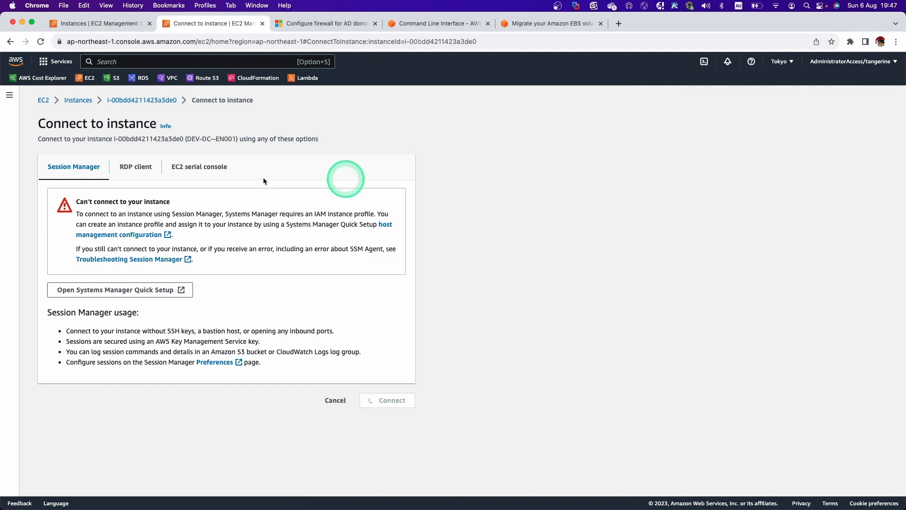
left_click(136, 170)
Step: Paste the private key on the Get password page and decrypt the Administrator password
left_click(119, 418)
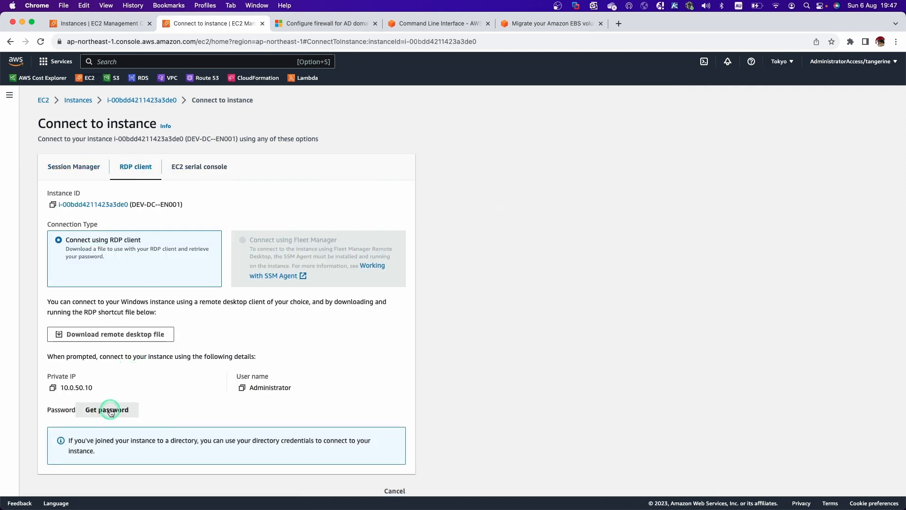
left_click(169, 310)
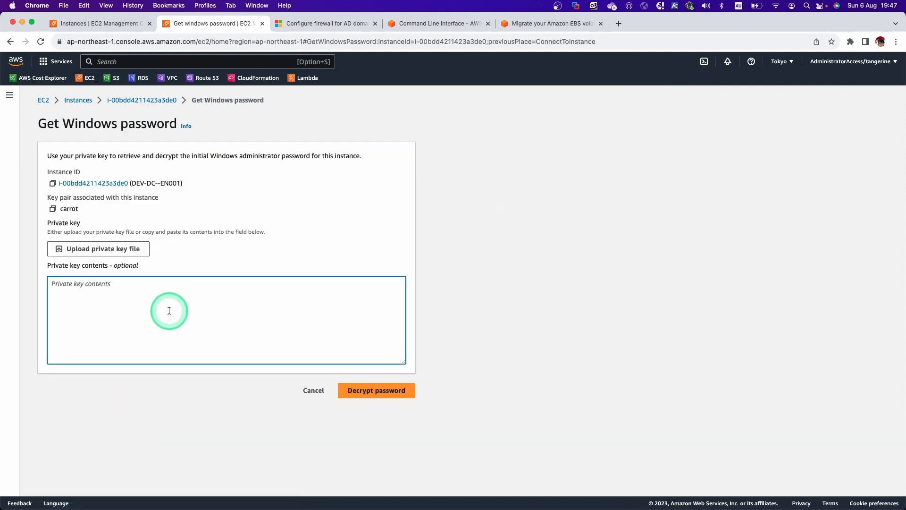
key("super+v")
left_click(364, 390)
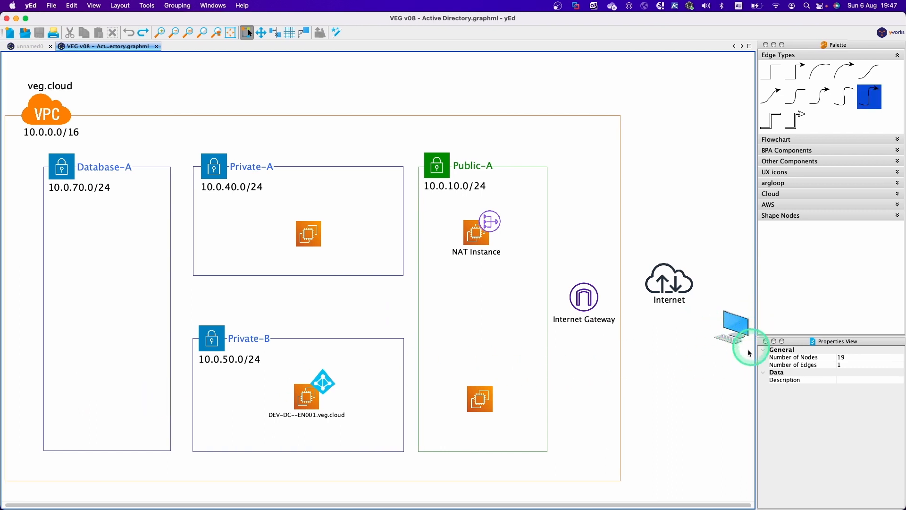
Step: Connect the laptop to the Public-A instance and that instance to DEV-DC--EN001 with edges, replacing a direct link
left_click_drag(732, 326, 312, 402)
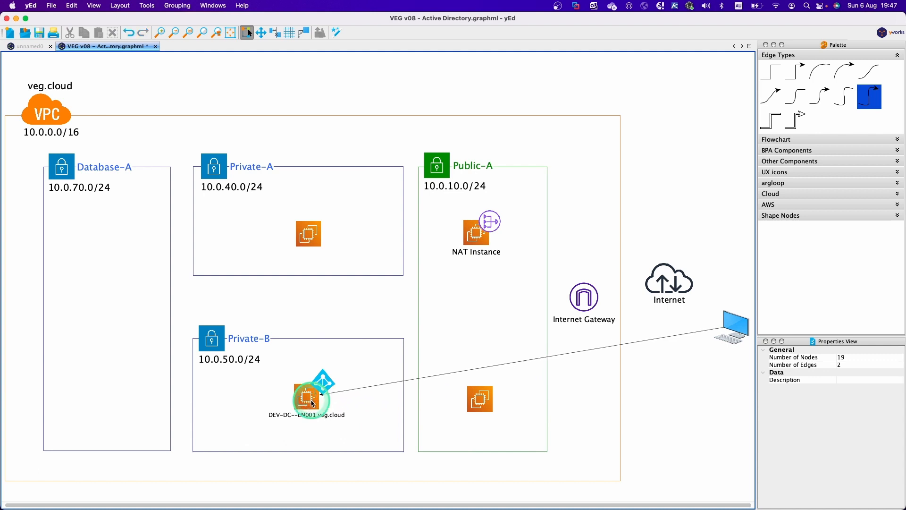
key("super+z")
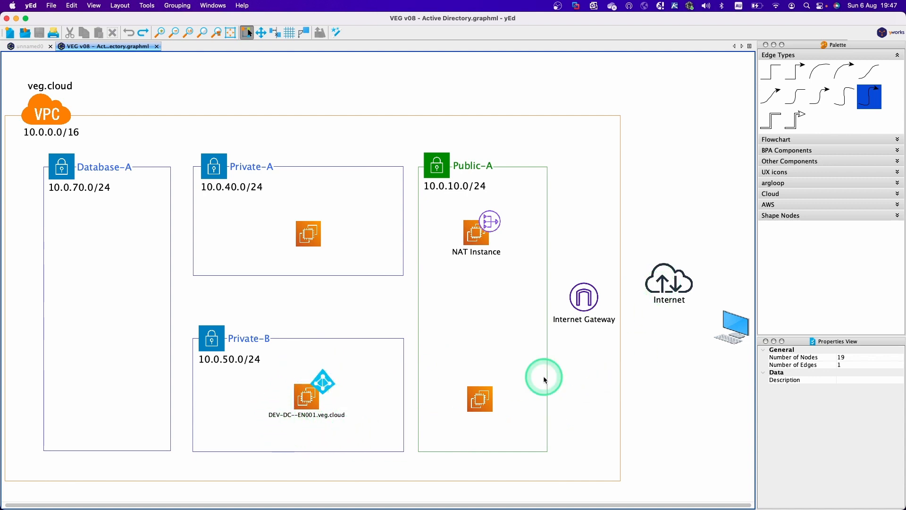
left_click_drag(729, 332, 510, 388)
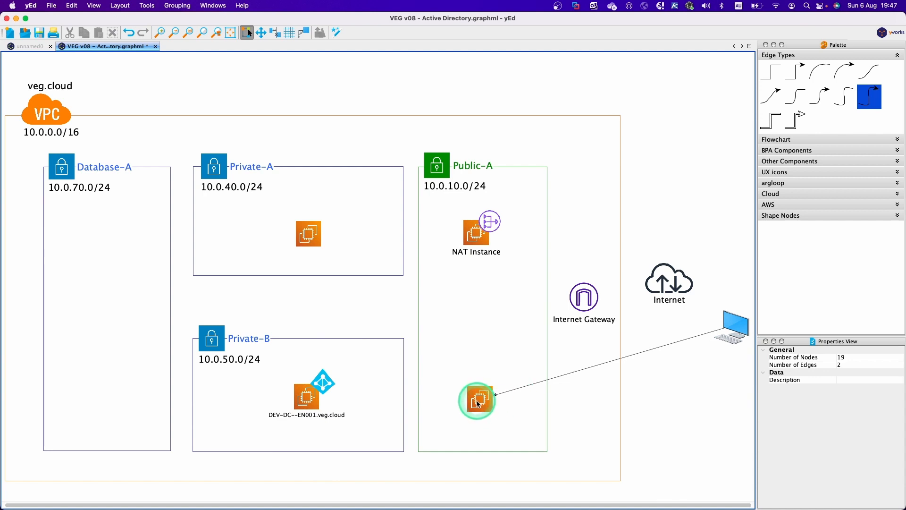
left_click_drag(478, 402, 315, 403)
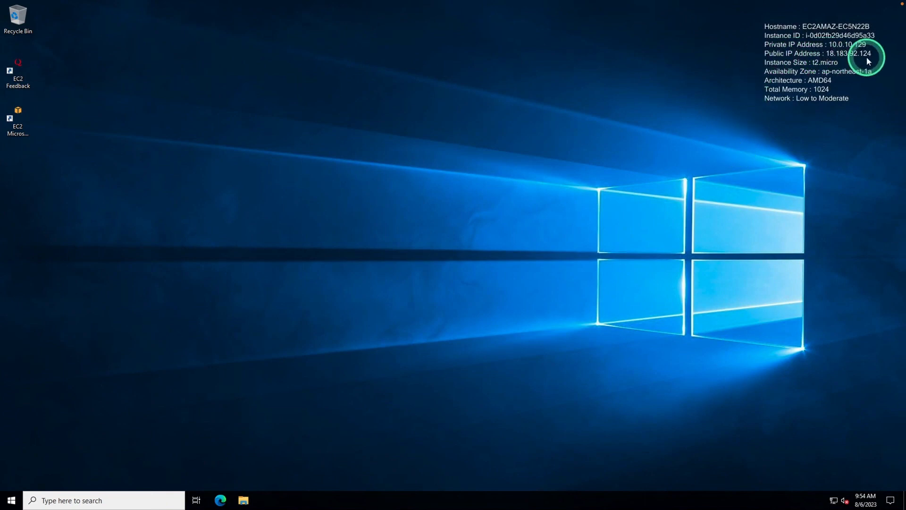
Step: Start a Remote Desktop Connection to 10.0.50.10
left_click(11, 500)
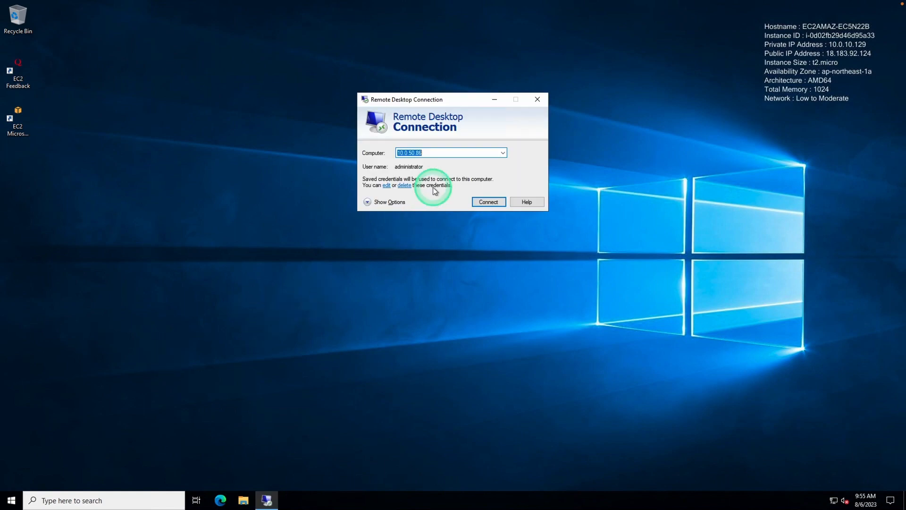
type("10.0.50.10")
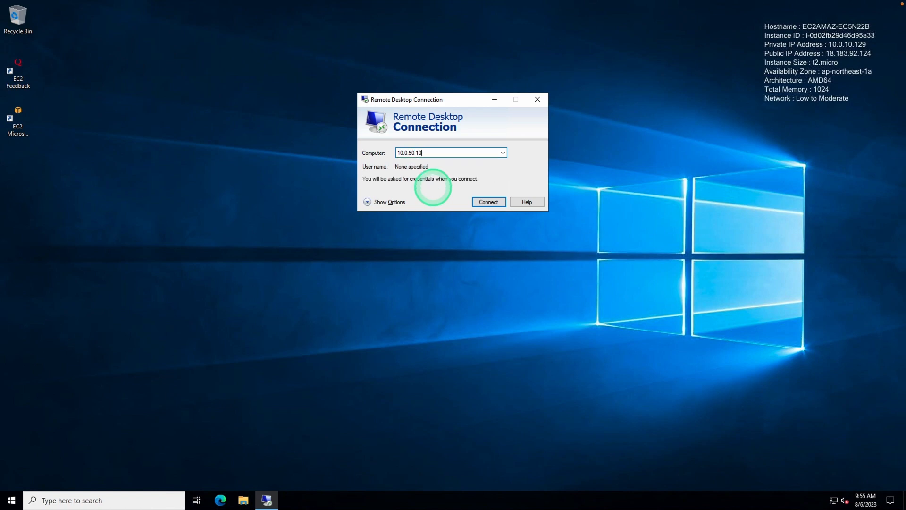
key("Return")
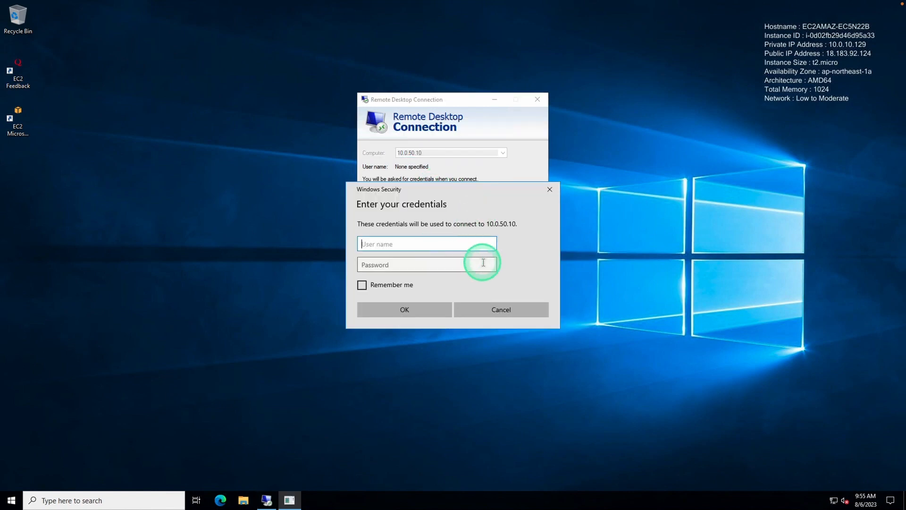
Step: Sign in as administrator with the copied decrypted AWS password and accept the certificate warning
type("administrator")
key("ctrl+Left")
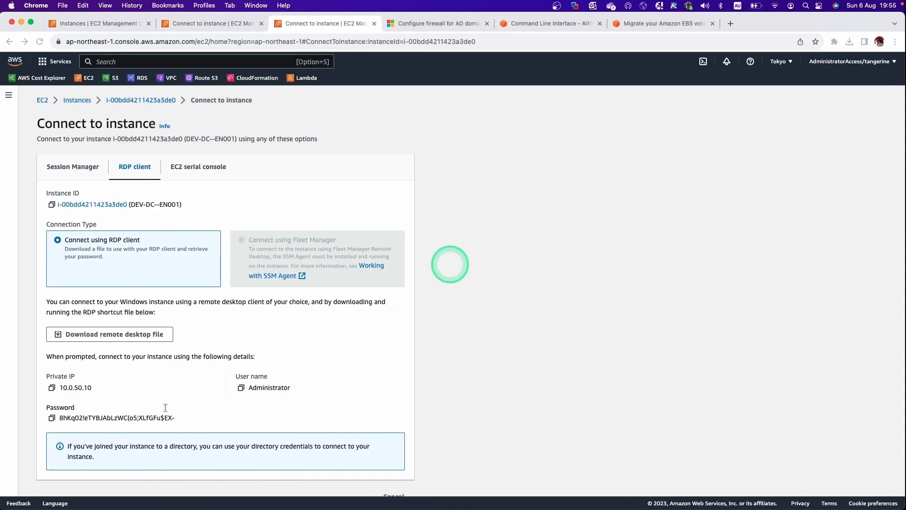
left_click(52, 417)
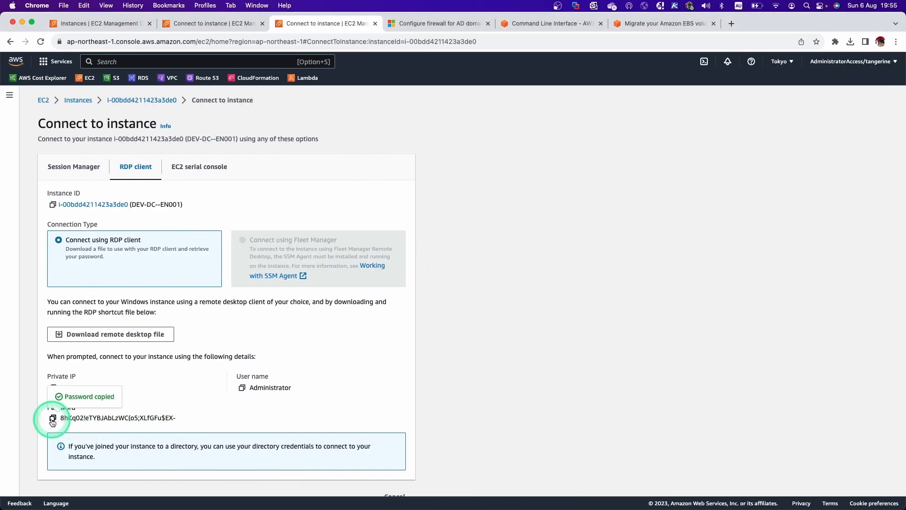
key("ctrl+Right")
left_click(413, 263)
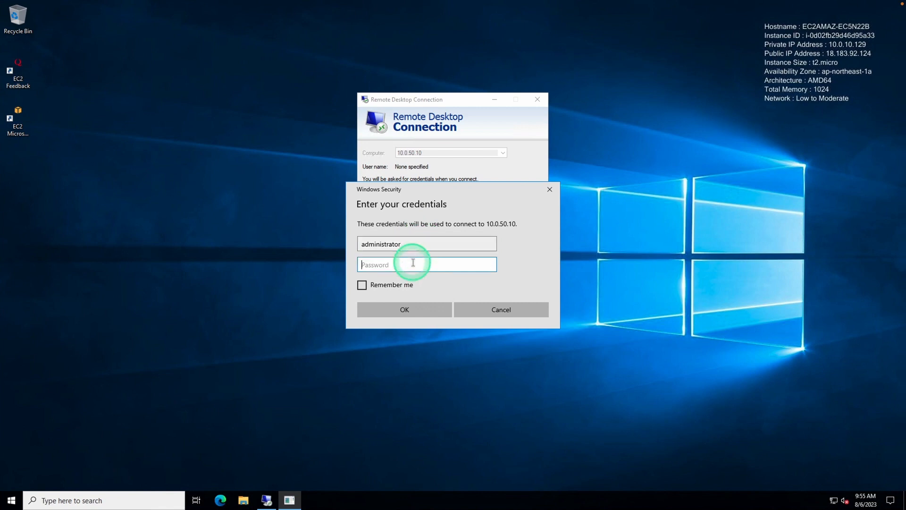
key("ctrl+v")
left_click(419, 310)
left_click(479, 235)
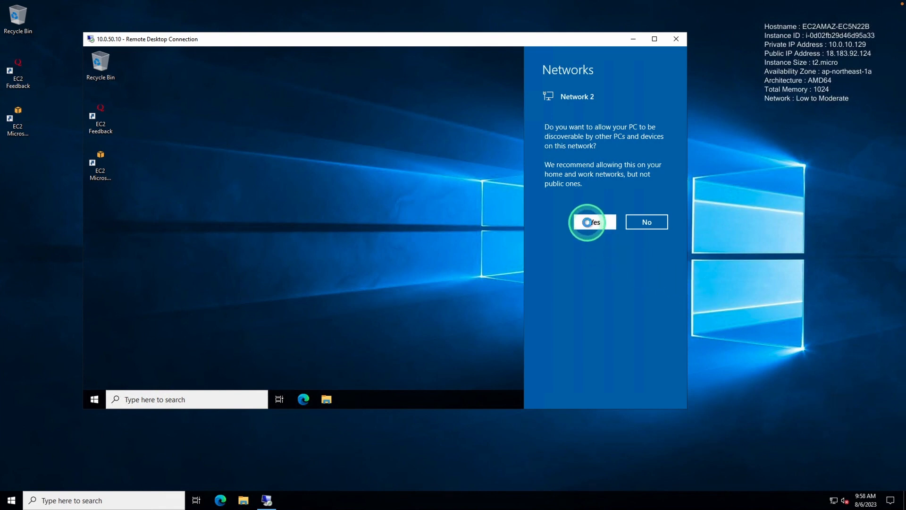
Step: Allow network discovery, then choose (UTC+10:00) Canberra, Melbourne, Sydney in Date & time settings
left_click(588, 224)
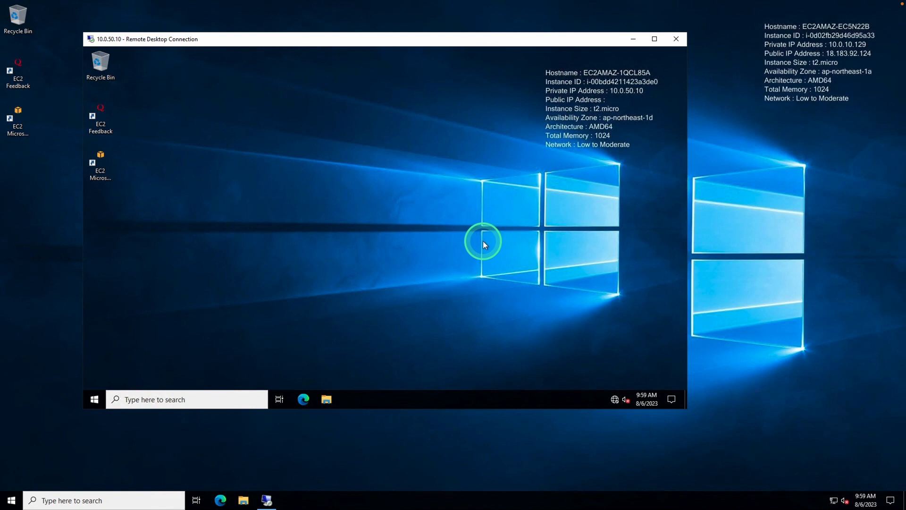
left_click(94, 399)
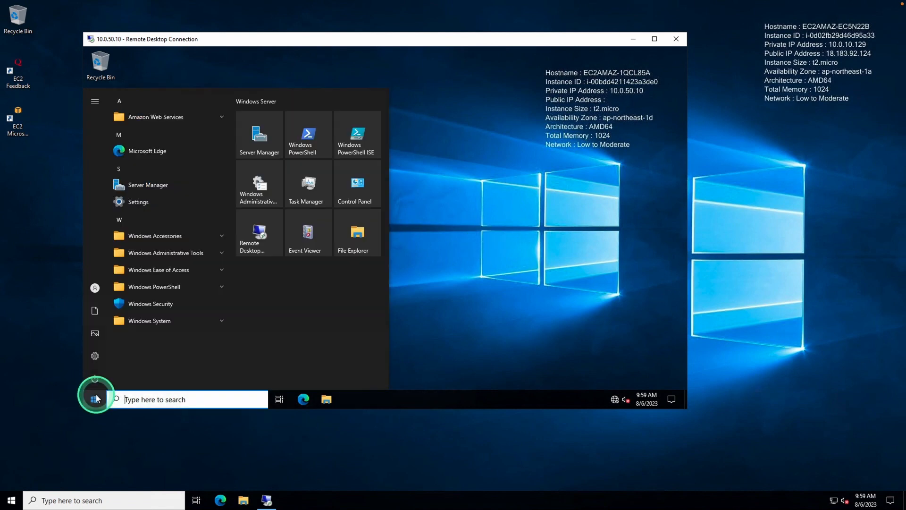
type("timezone")
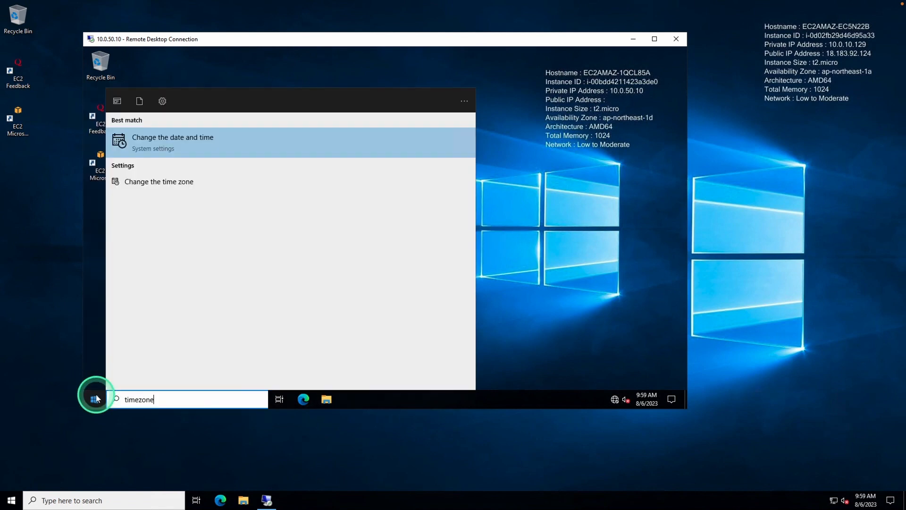
left_click(161, 180)
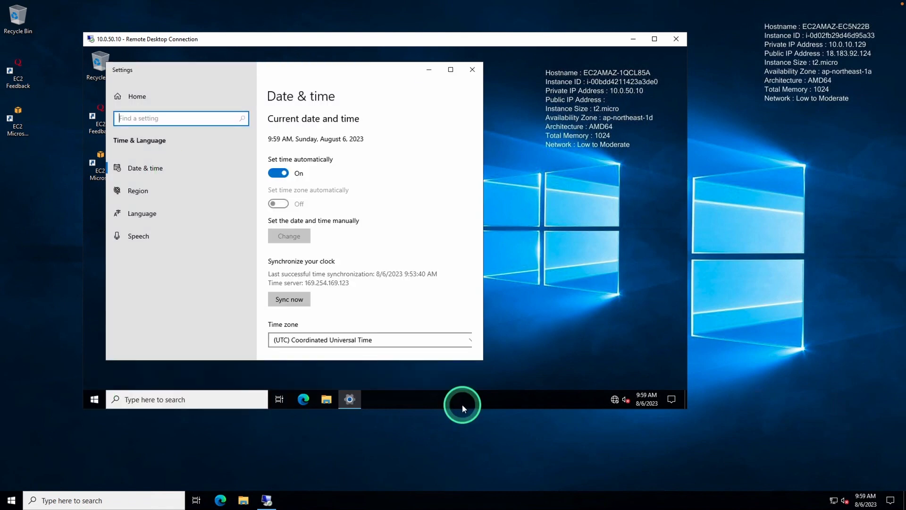
left_click(443, 341)
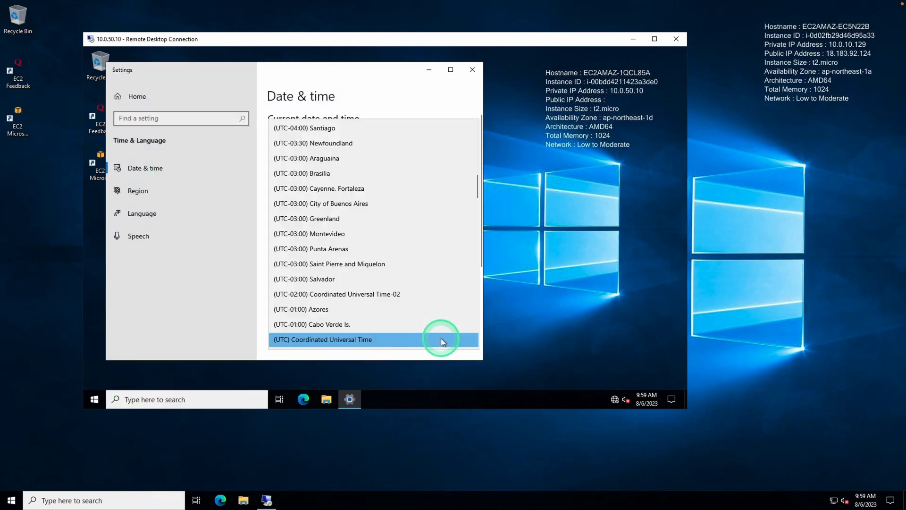
scroll(429, 277, "down", 10)
scroll(430, 275, "down", 14)
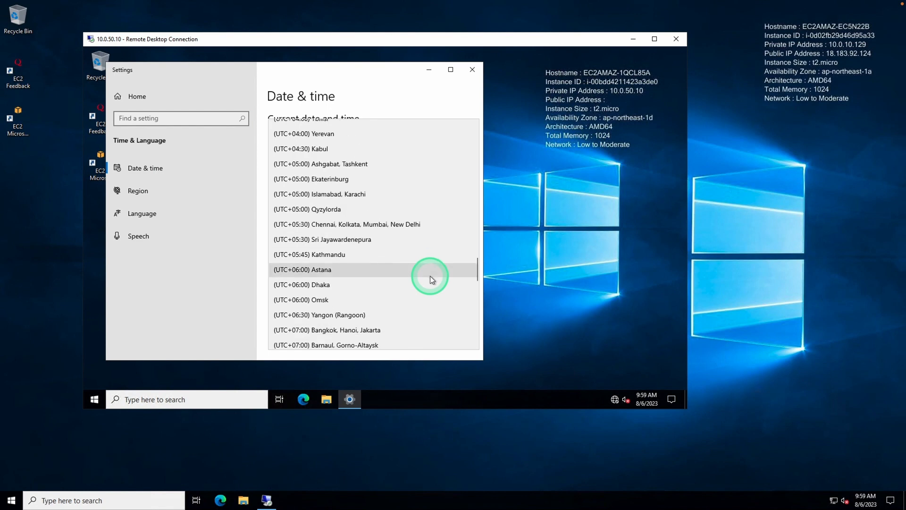
scroll(429, 275, "down", 2)
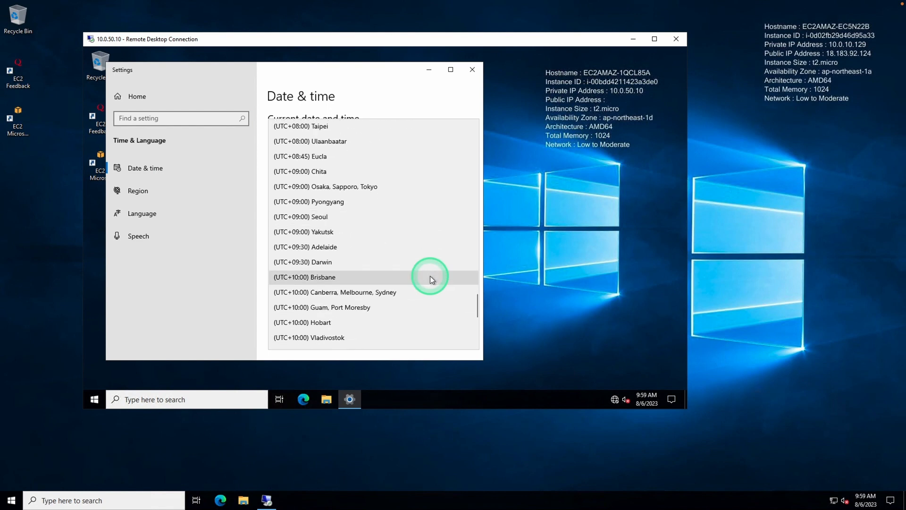
left_click(412, 293)
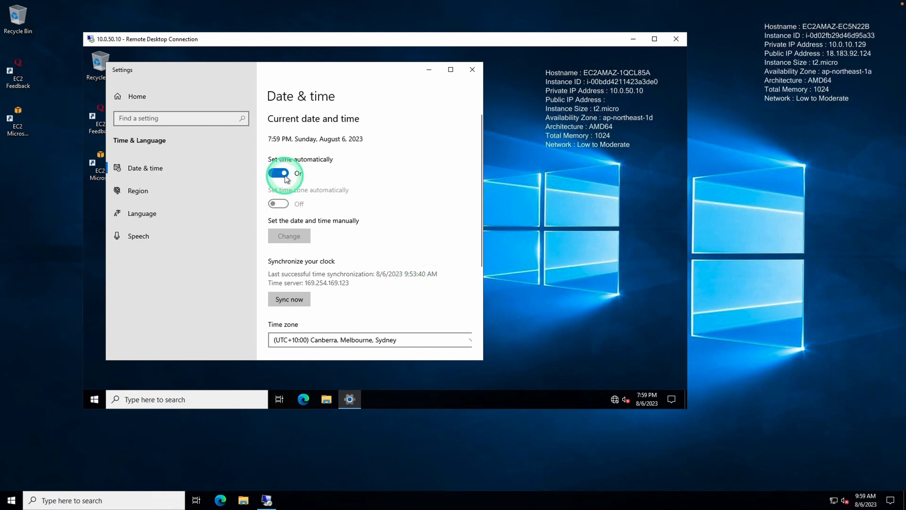
left_click(159, 119)
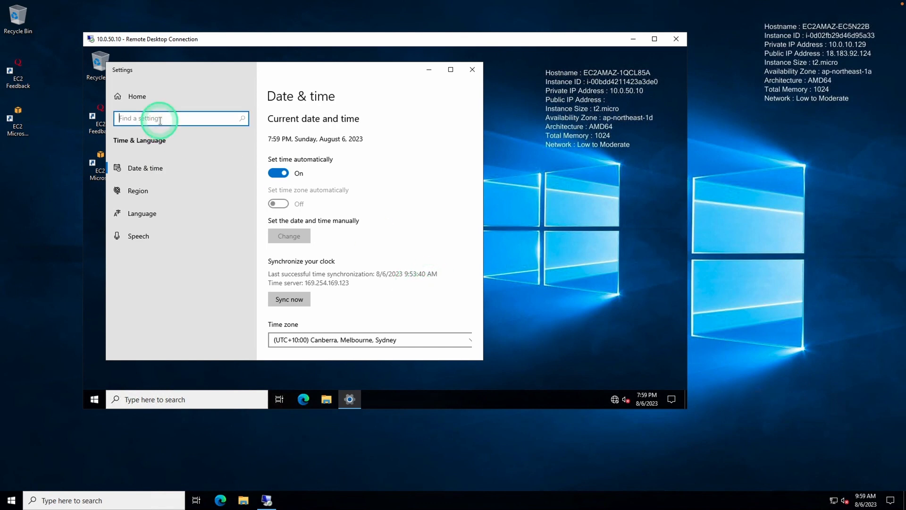
Step: Rename the PC to DEV-DC--EN001 from About your PC and restart it immediately
type("system")
left_click(163, 207)
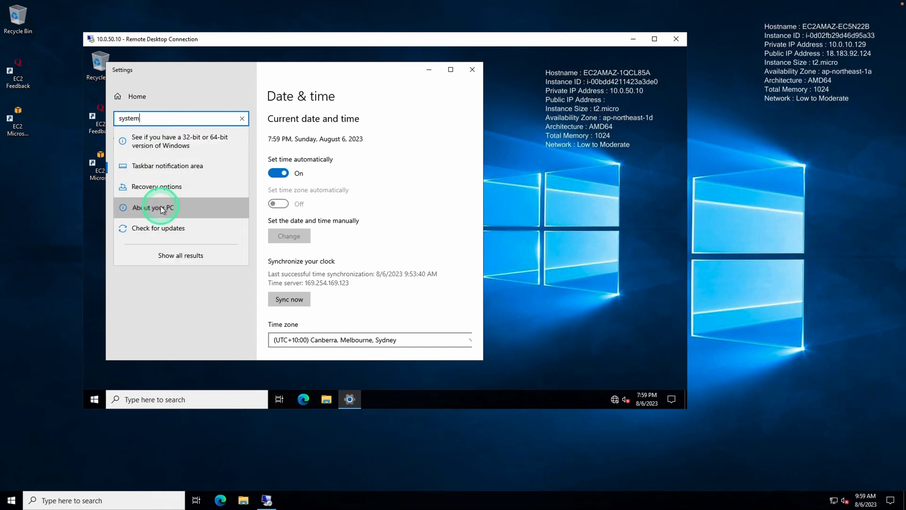
left_click(313, 308)
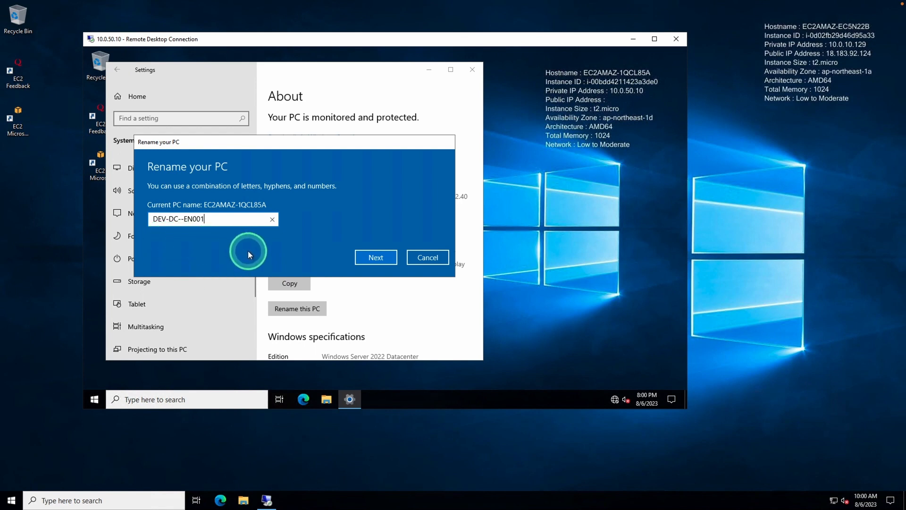
left_click(371, 260)
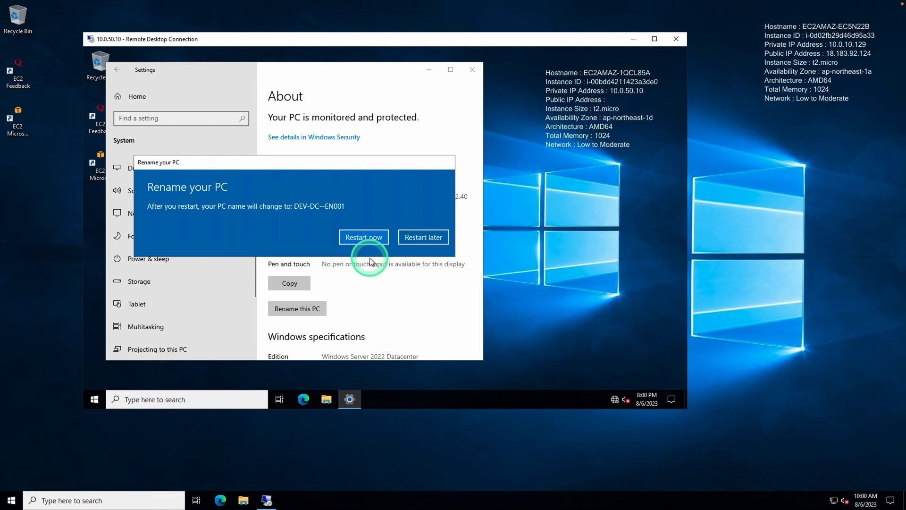
left_click(369, 240)
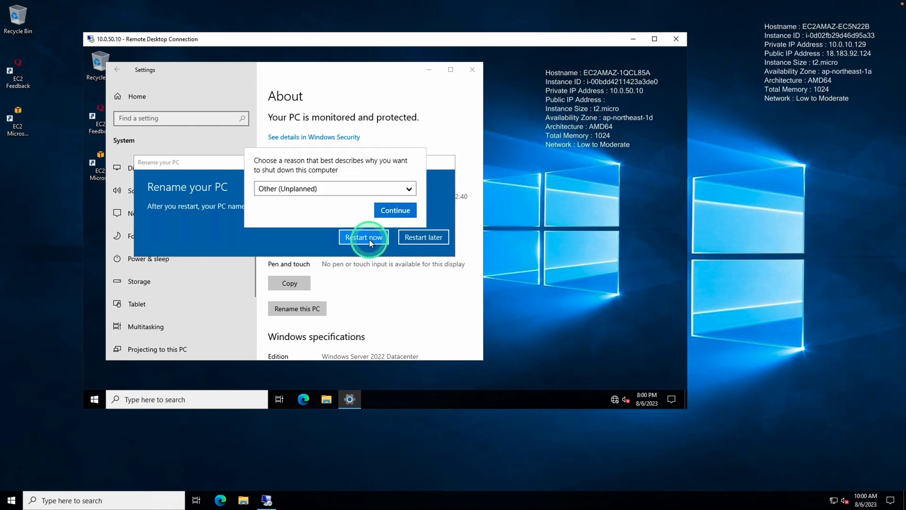
left_click(395, 211)
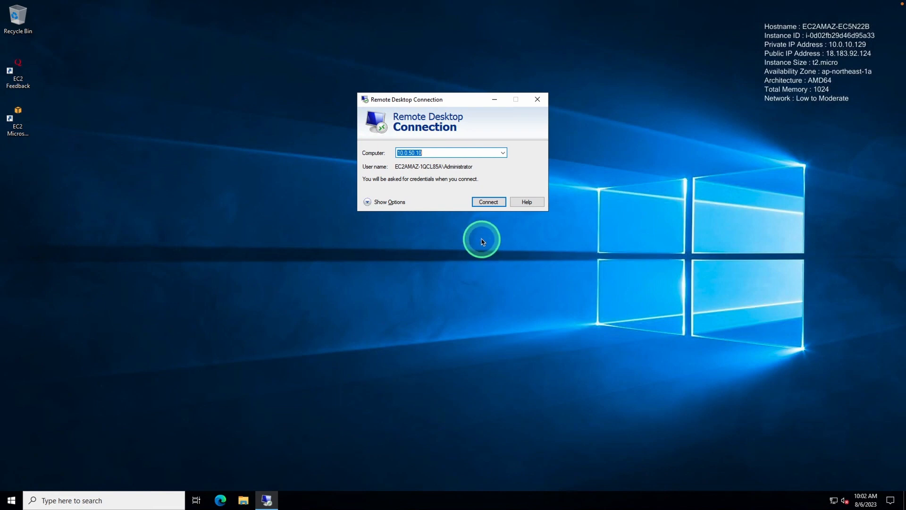
Step: Reconnect to 10.0.50.10 with the Administrator password and accept the certificate
left_click(485, 203)
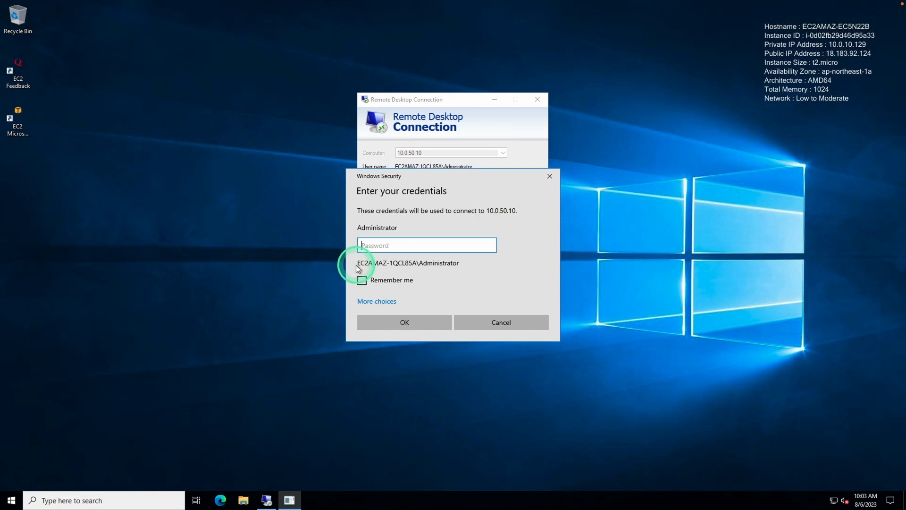
key("ctrl+v")
left_click(411, 322)
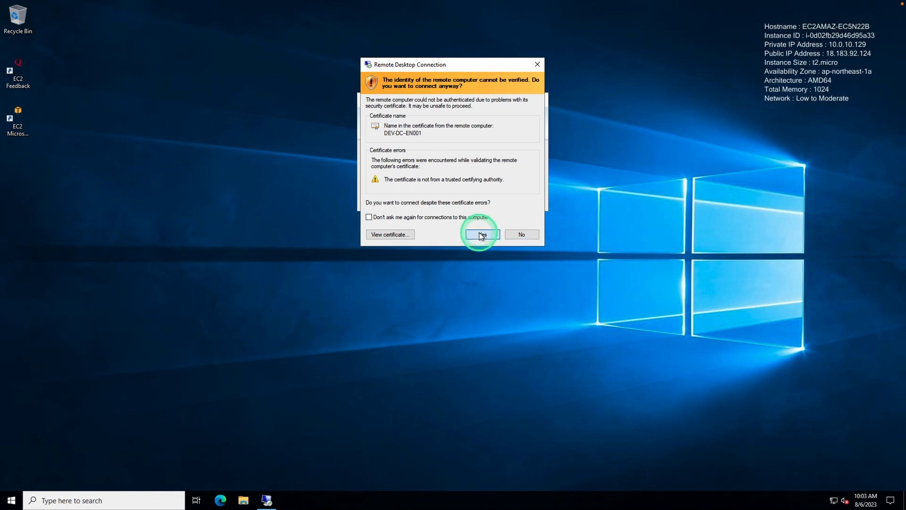
left_click(480, 235)
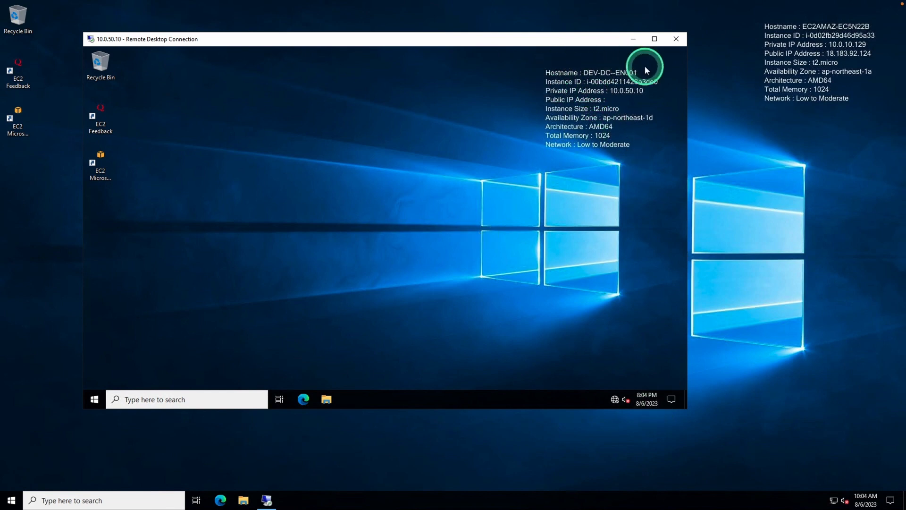
Step: Confirm in Date and time settings that the time zone is still Canberra, Melbourne, Sydney
left_click(652, 398)
left_click(585, 376)
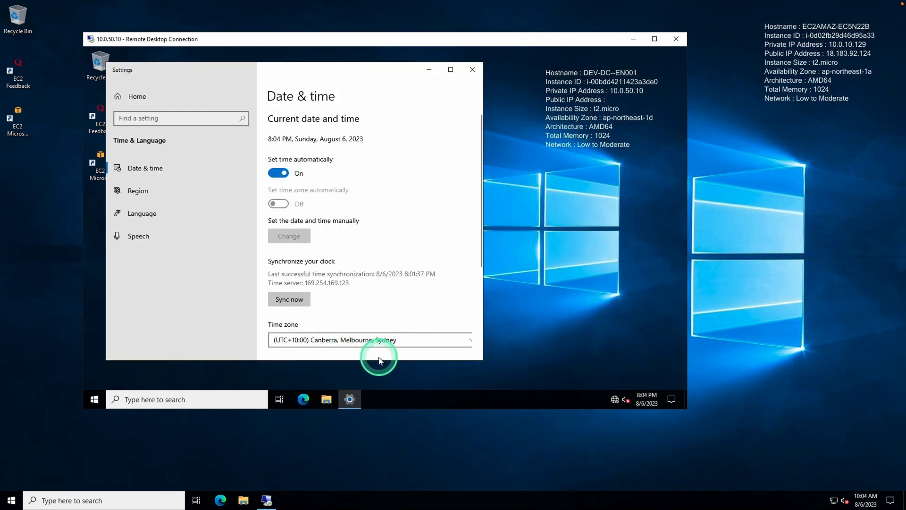
key("alt+F4")
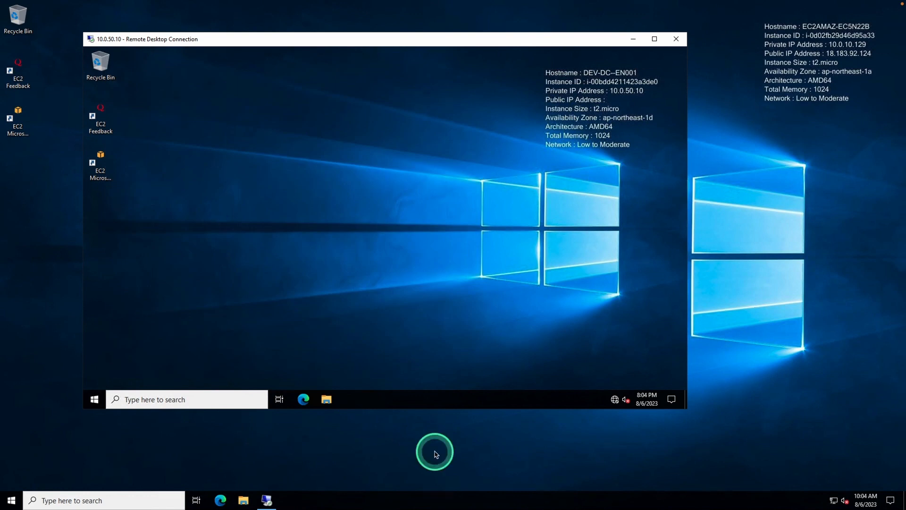
Step: Launch Server Manager, dismissing the Windows Admin Center popup and shrinking its window
left_click(96, 401)
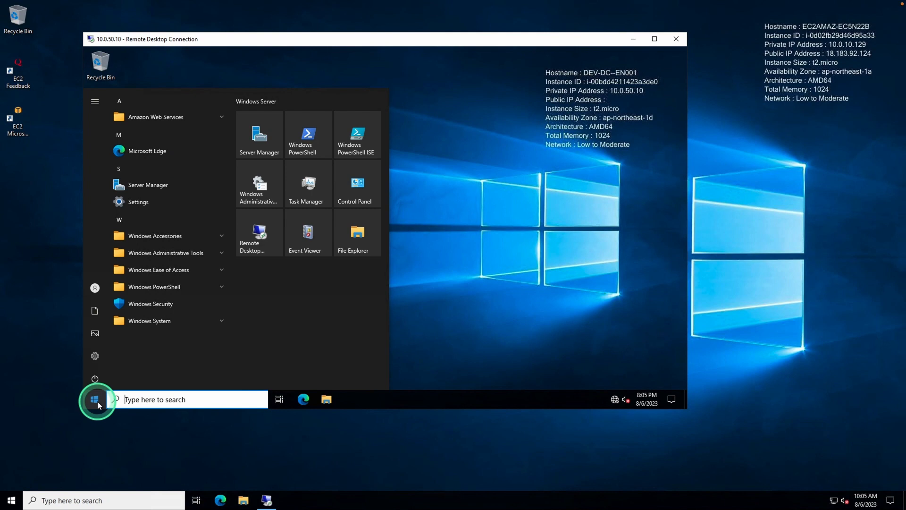
left_click(255, 141)
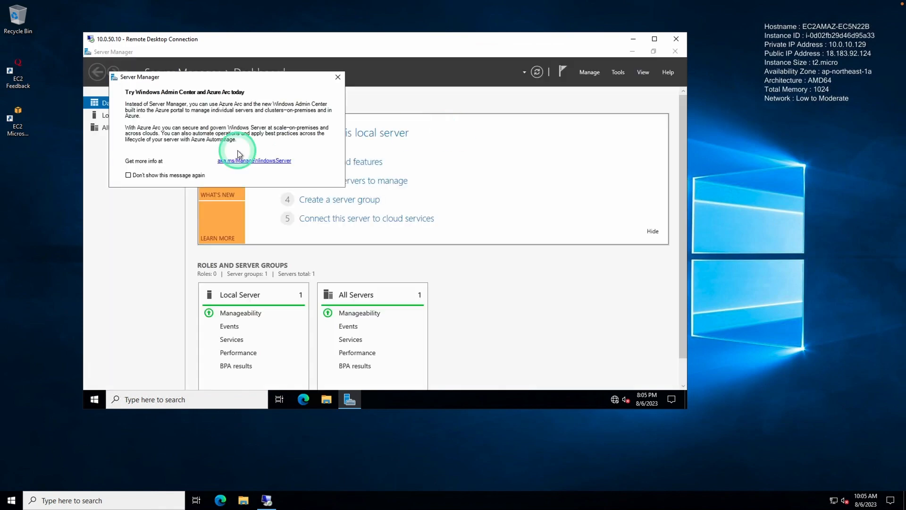
left_click(338, 77)
left_click(654, 51)
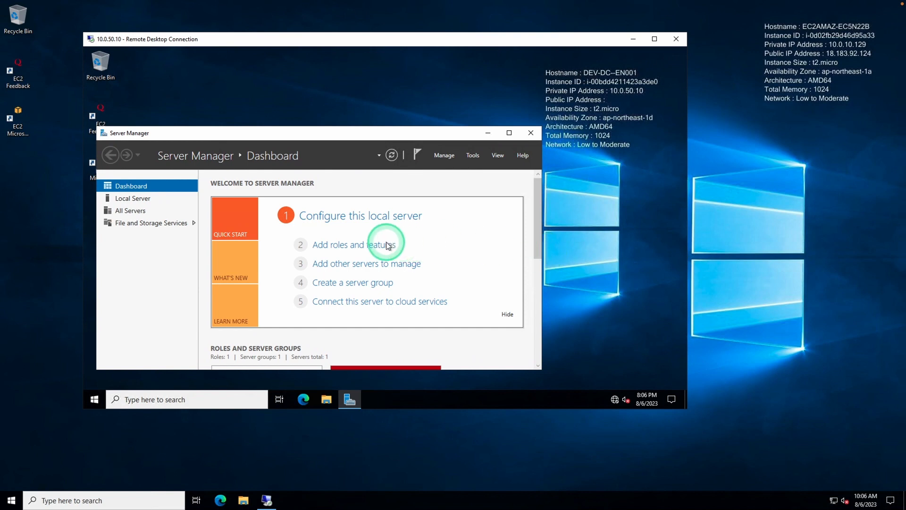
Step: Start Add Roles and Features as a role-based installation targeting DEV-DC--EN001
left_click(358, 246)
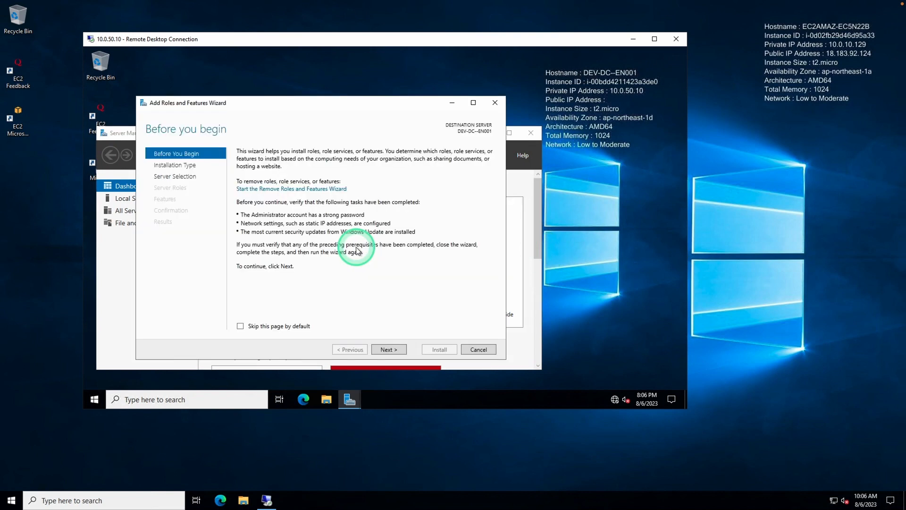
left_click(399, 352)
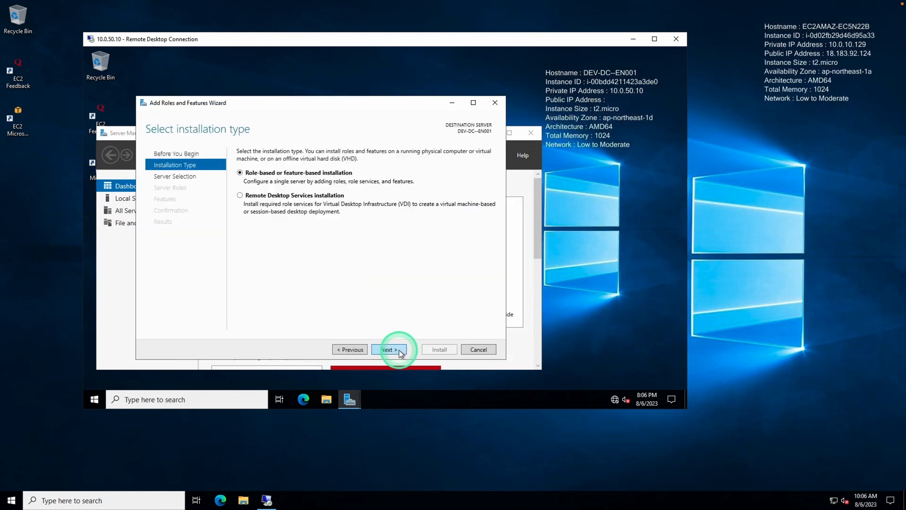
left_click(399, 352)
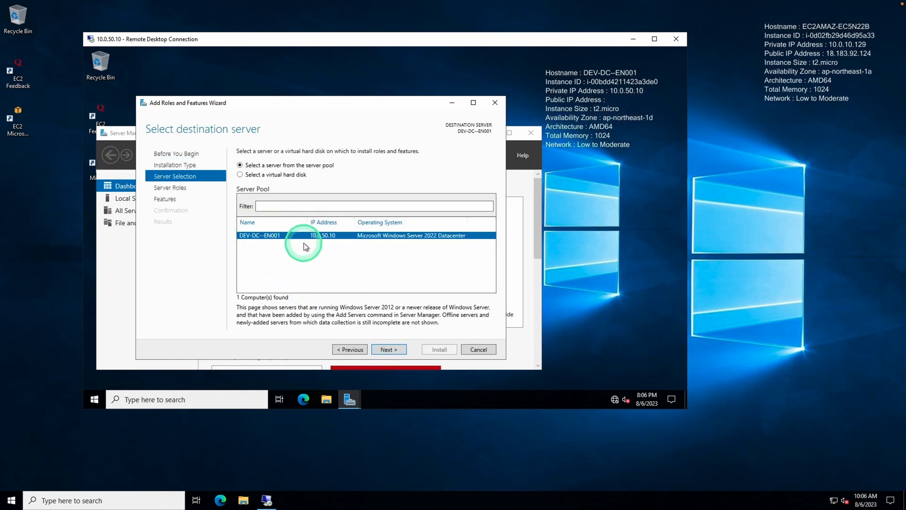
left_click(399, 351)
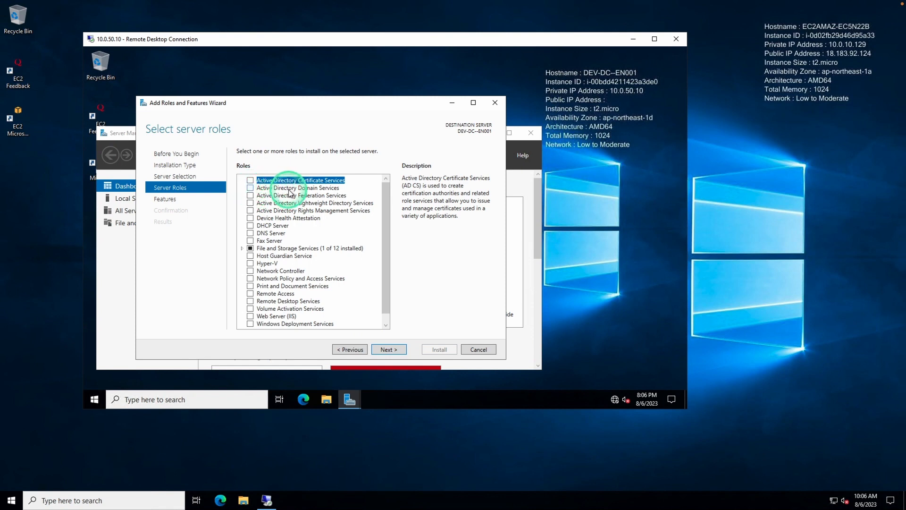
Step: Select Active Directory Domain Services with its required features and install it
left_click(250, 192)
left_click(354, 317)
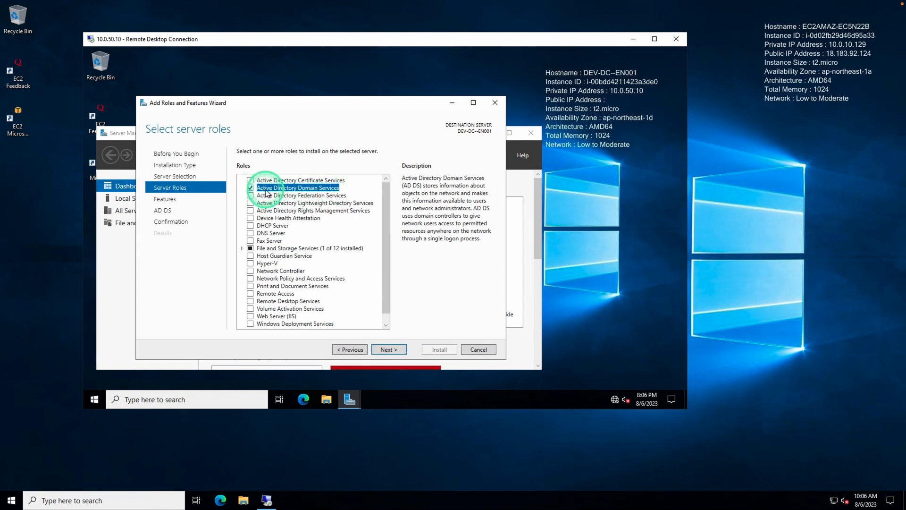
left_click(388, 349)
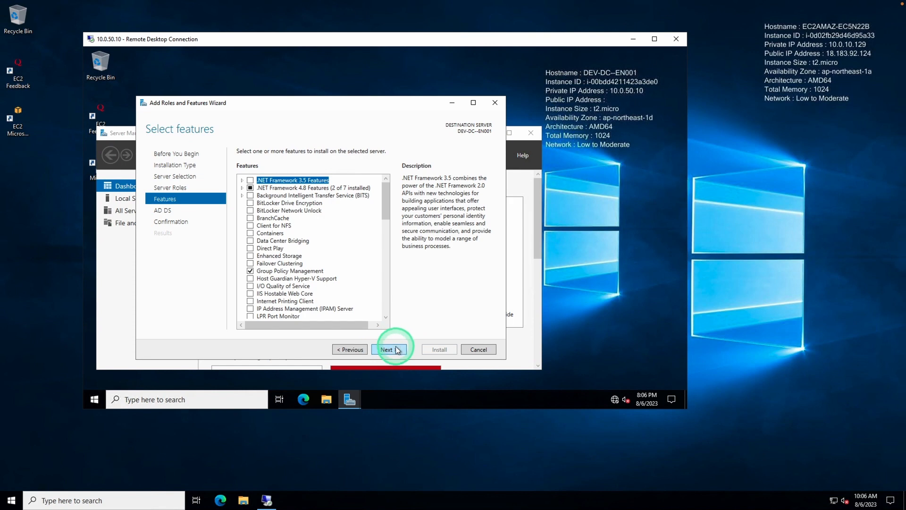
left_click(388, 349)
left_click(388, 349)
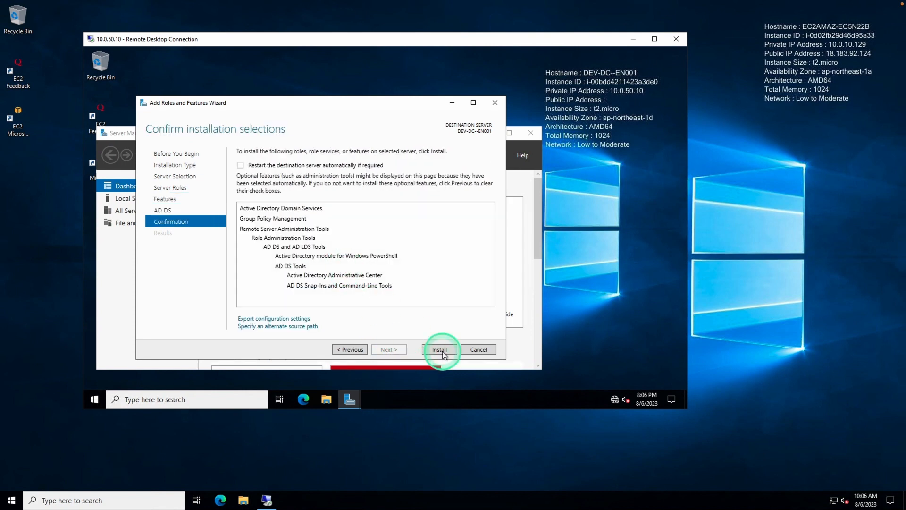
left_click(439, 350)
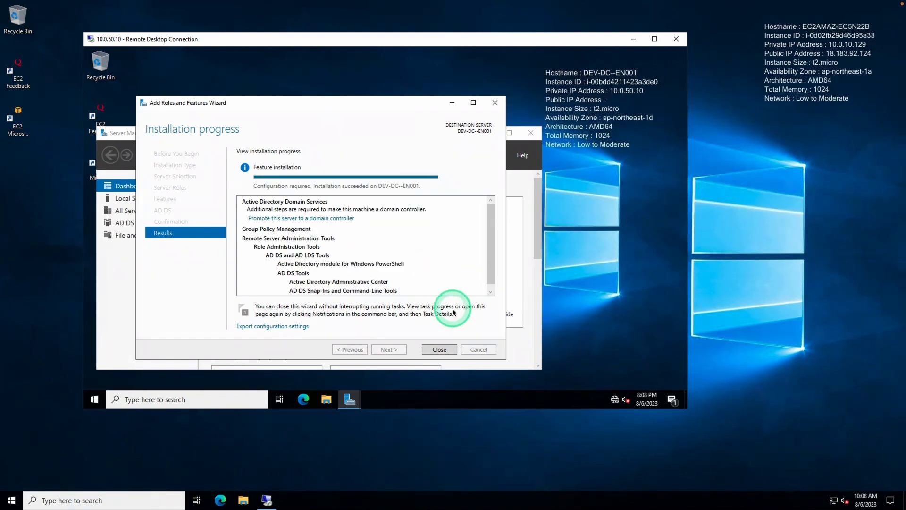
left_click(446, 350)
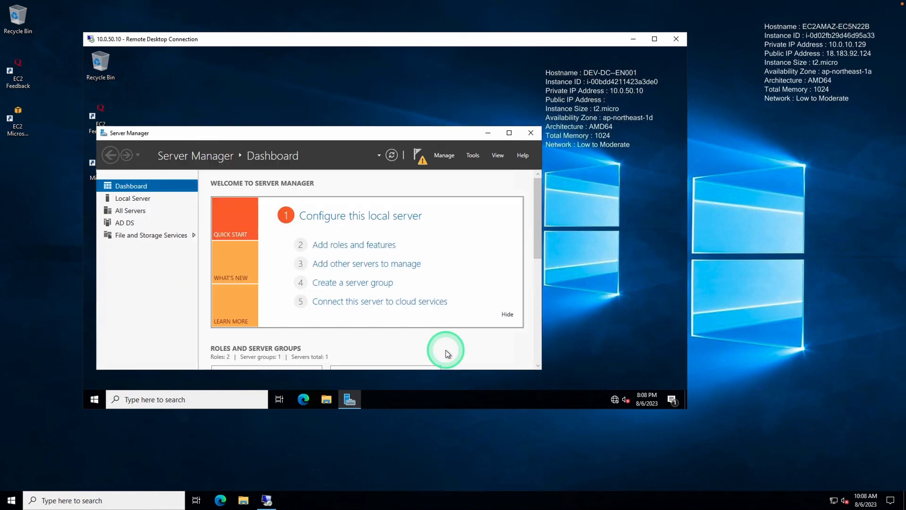
Step: Promote the server via notifications, choosing a new forest with root domain veg.cloud
left_click(422, 160)
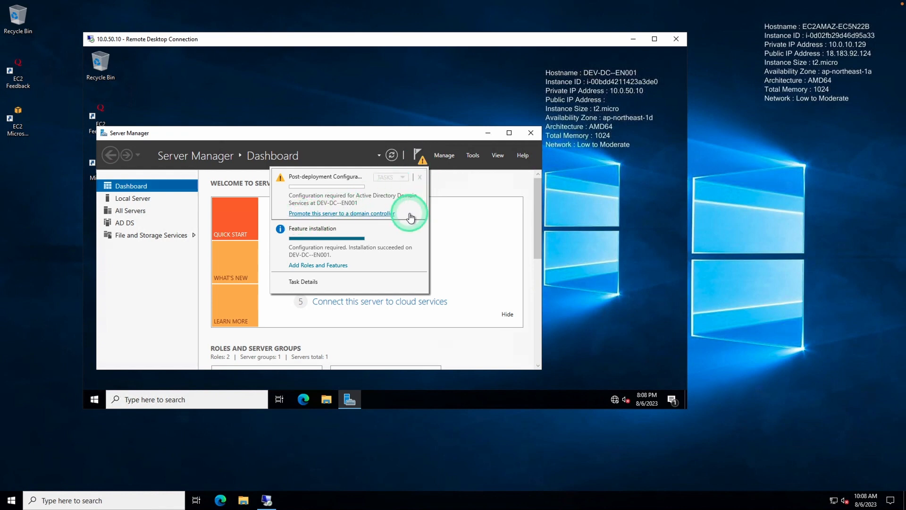
left_click(373, 215)
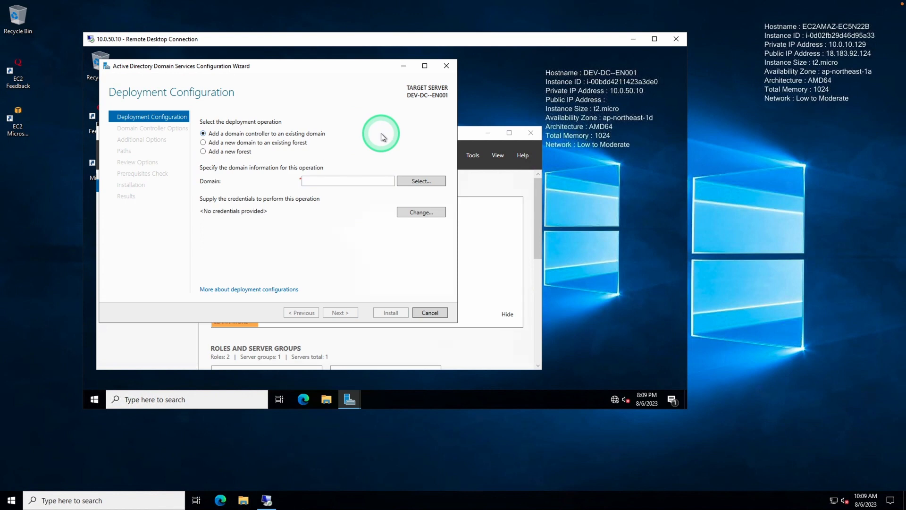
left_click(204, 152)
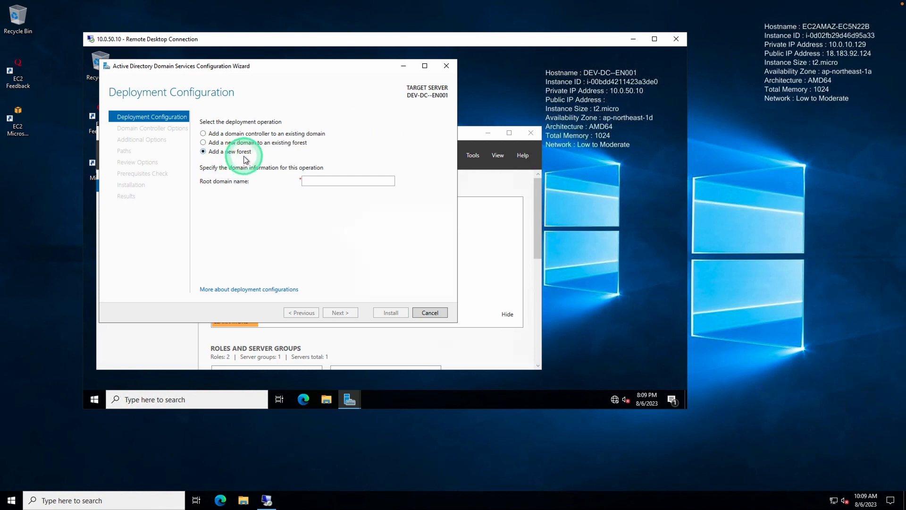
left_click(317, 181)
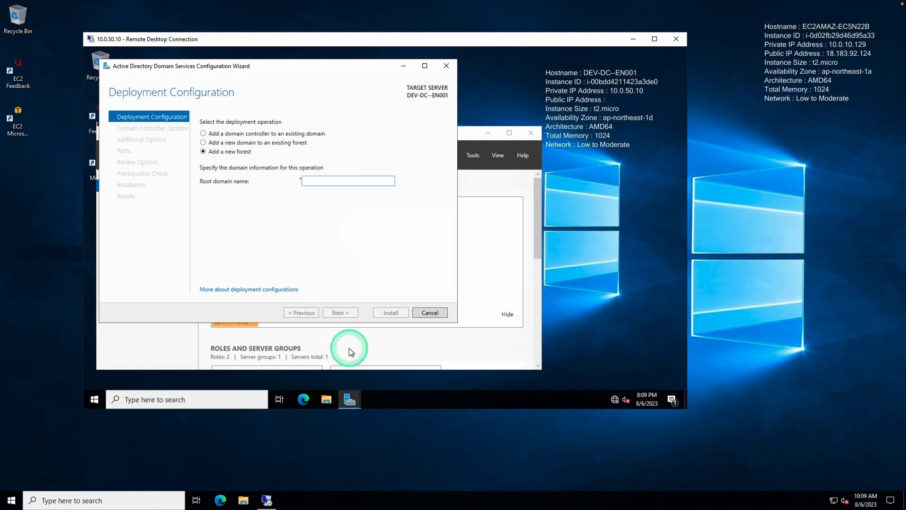
type("veg")
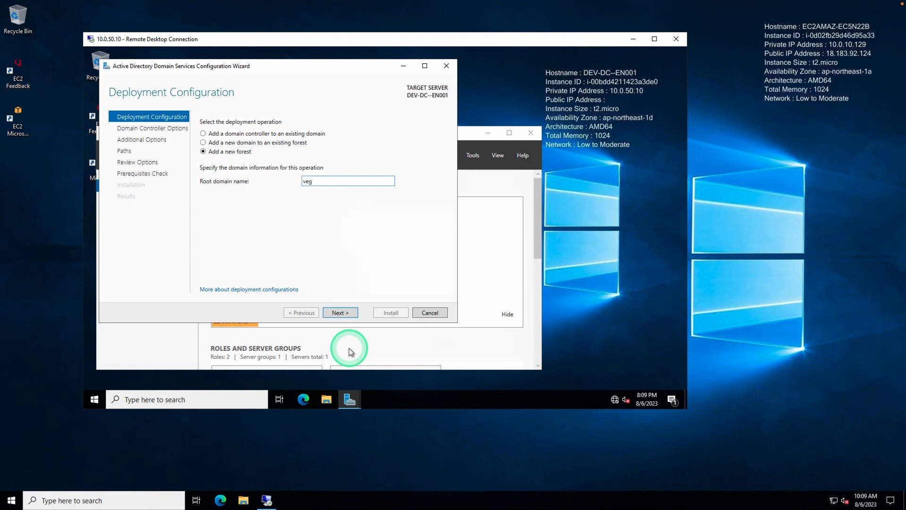
type(".cloud")
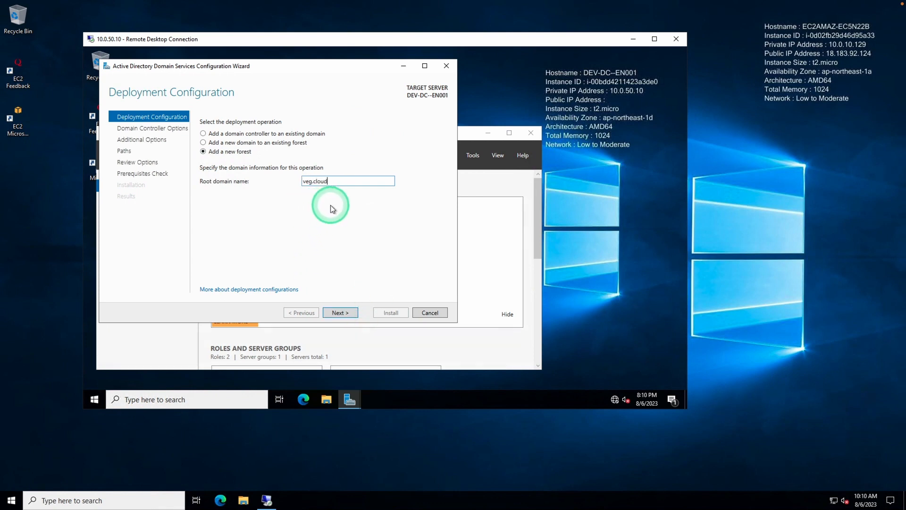
left_click(345, 313)
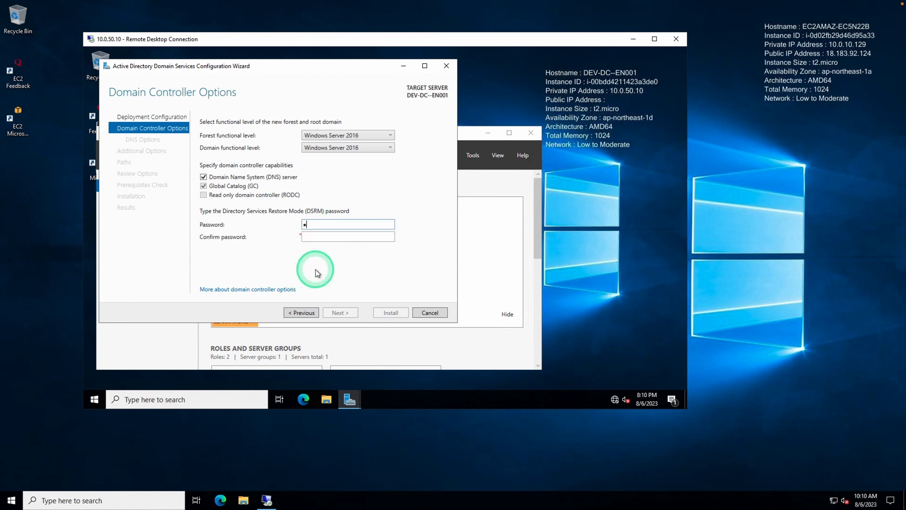
Step: Enter and confirm the DSRM (restore-mode) password
type("Password123")
key("Tab")
type("Password123")
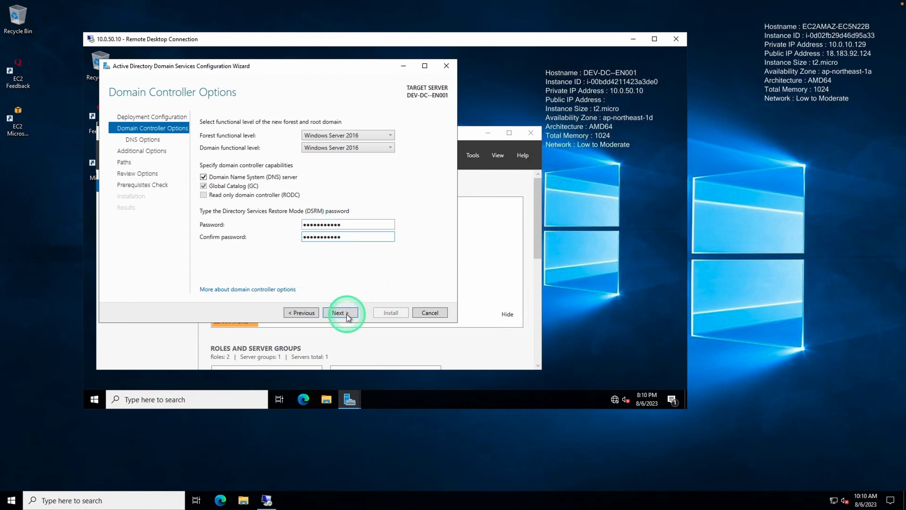
left_click(348, 315)
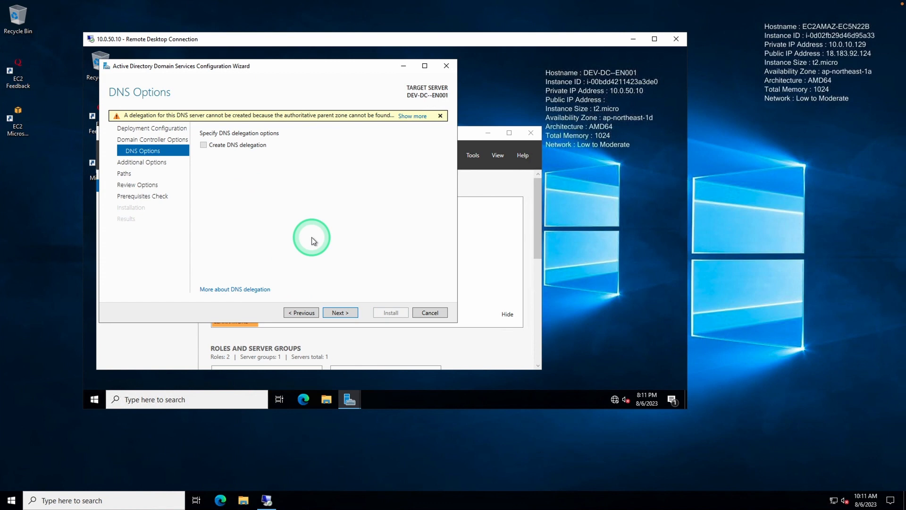
Step: Keep default DNS, NetBIOS name VEG and default folders, then install after prerequisites pass
left_click(343, 313)
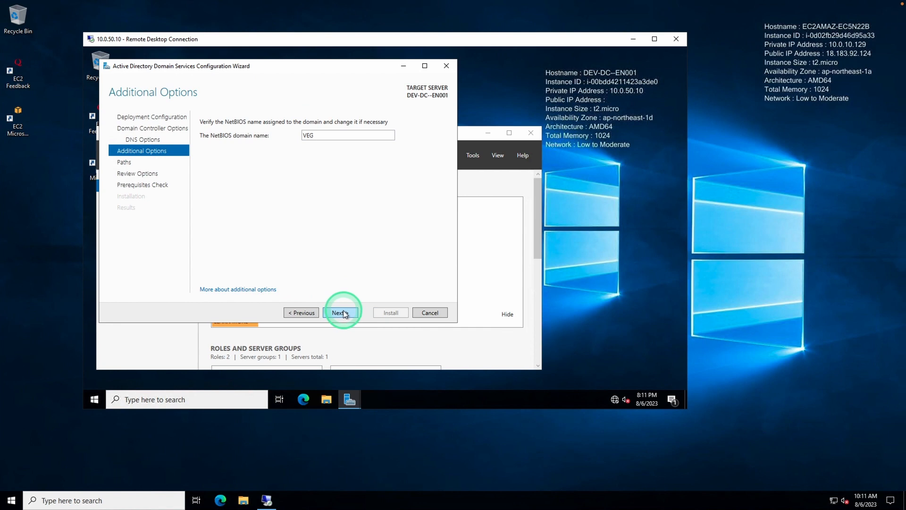
left_click(344, 313)
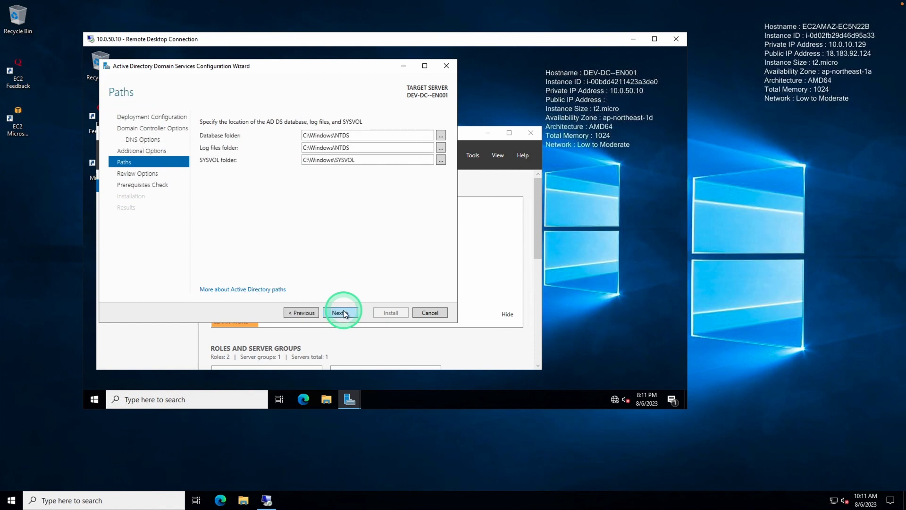
left_click(344, 313)
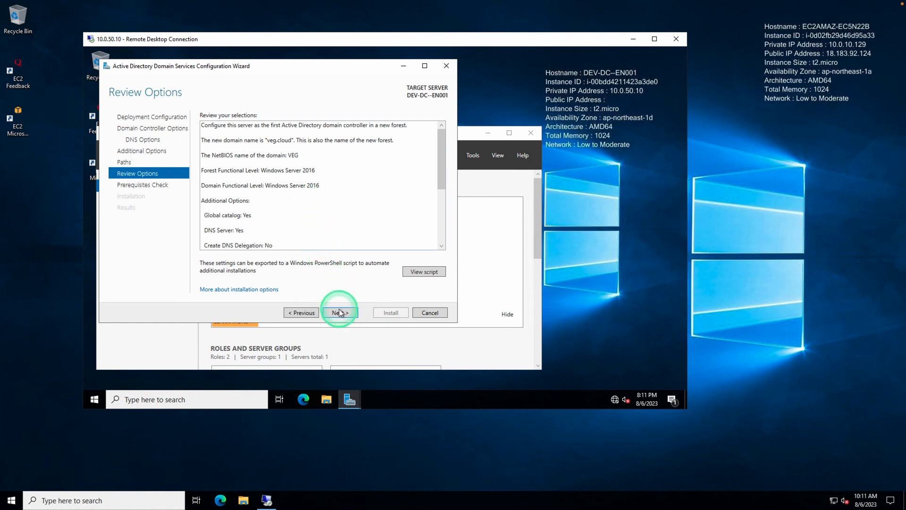
left_click(341, 313)
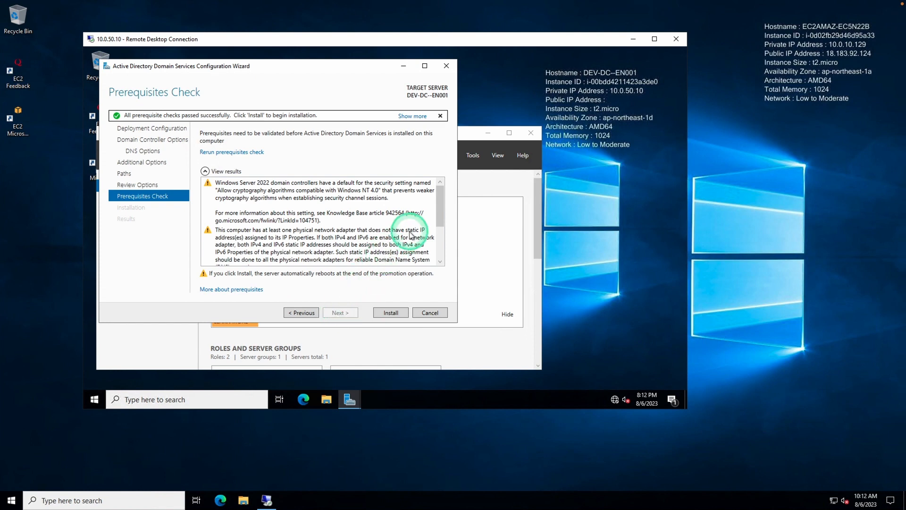
left_click_drag(439, 209, 440, 252)
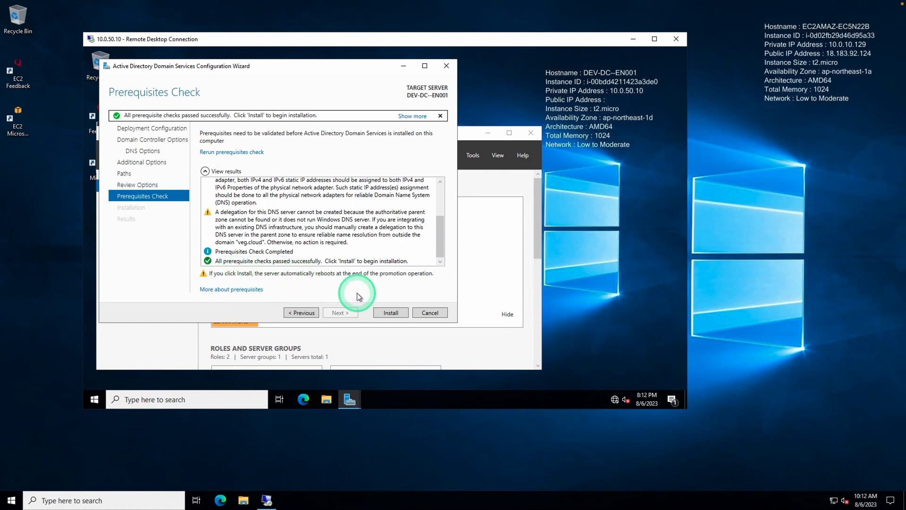
left_click(386, 313)
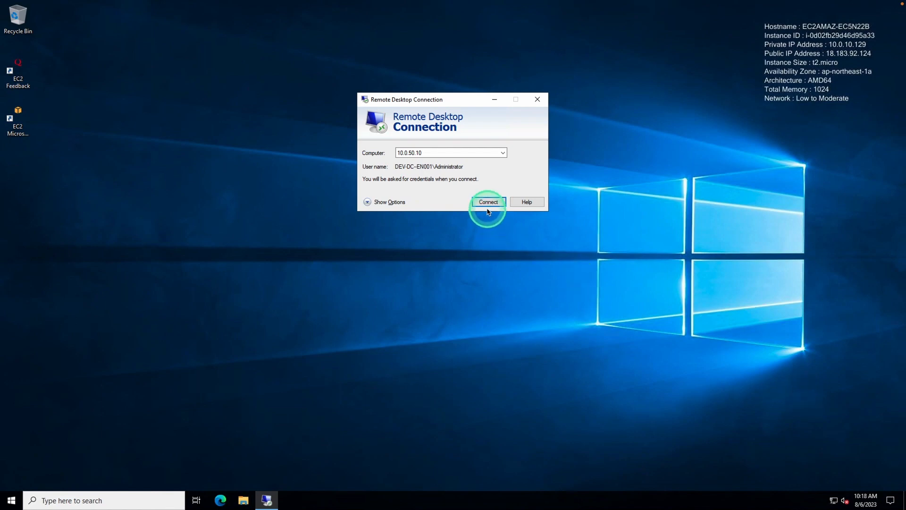
Step: Reconnect to 10.0.50.10 using a different account, veg\administrator
left_click(488, 202)
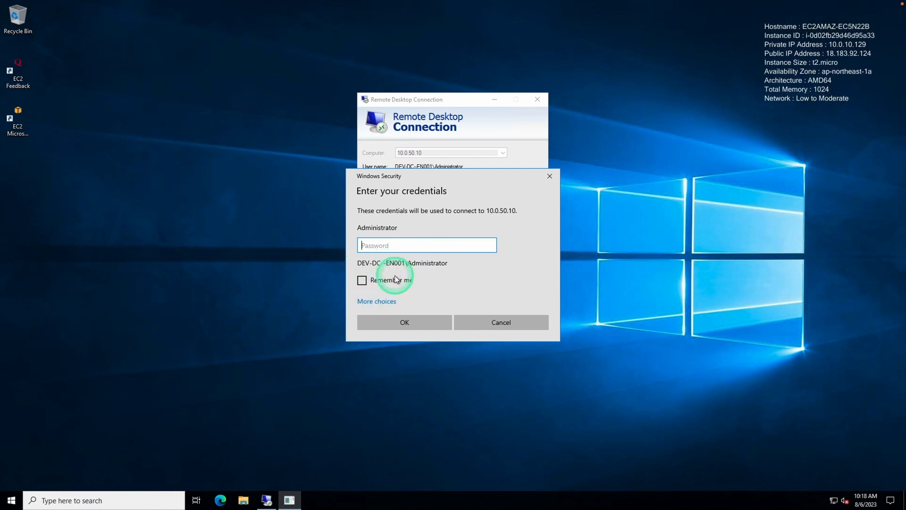
left_click(383, 301)
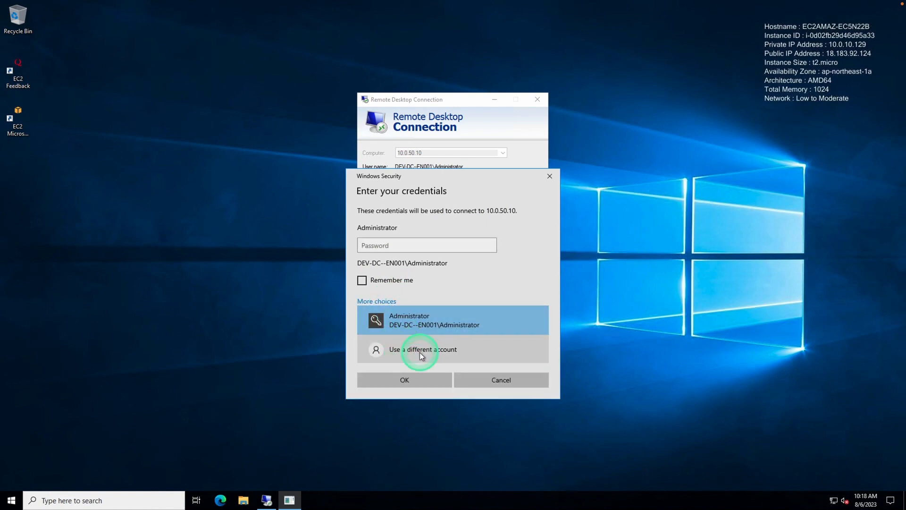
left_click(420, 352)
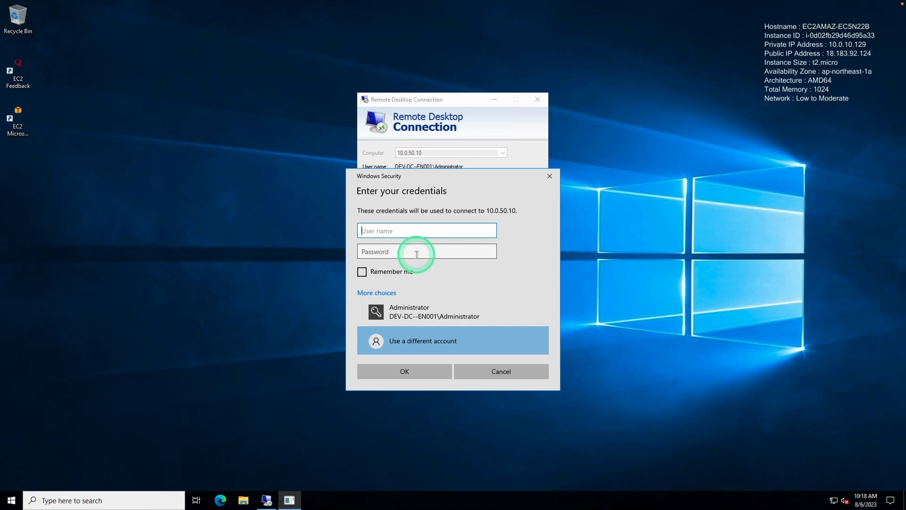
type("veg\\administrator")
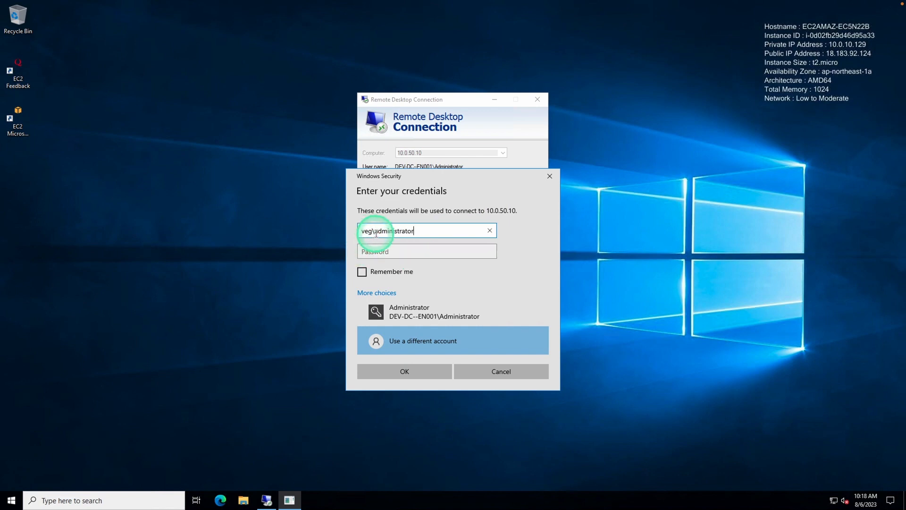
Step: Paste the domain administrator's password and submit the credentials
left_click(402, 252)
key("ctrl+v")
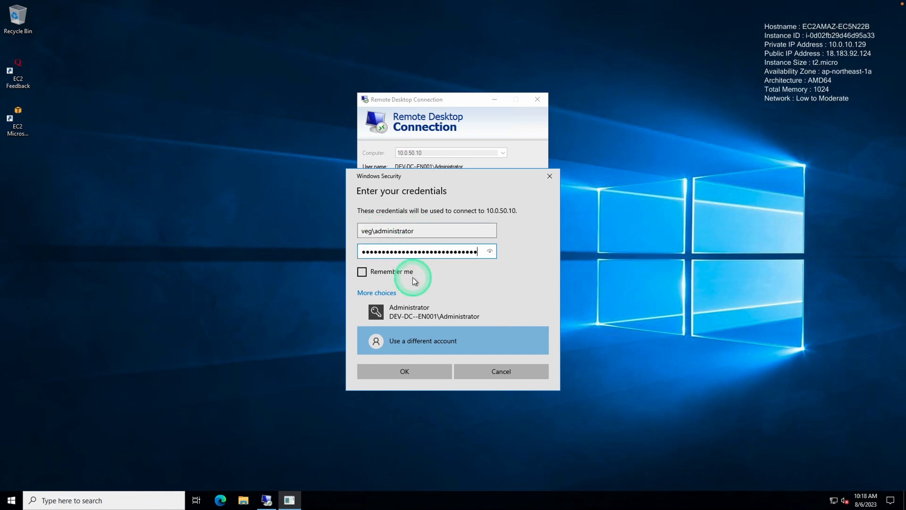
key("ctrl+Left")
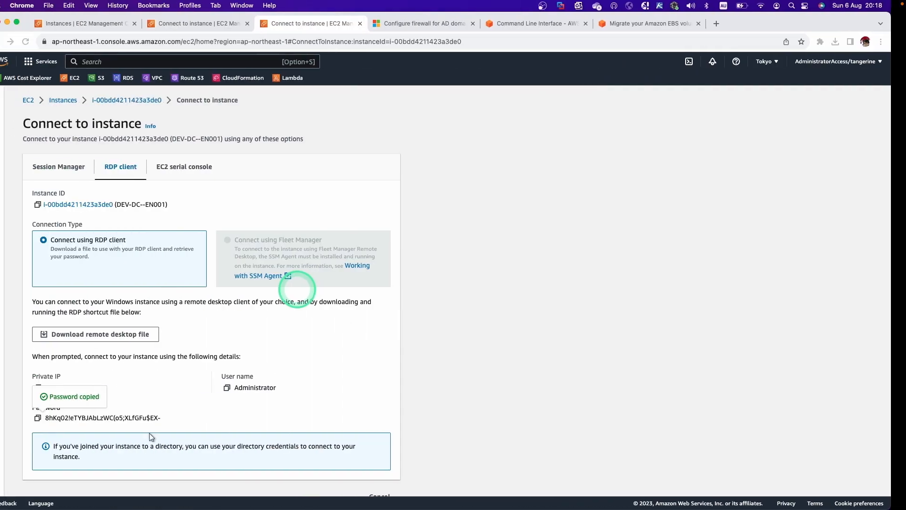
key("ctrl+Right")
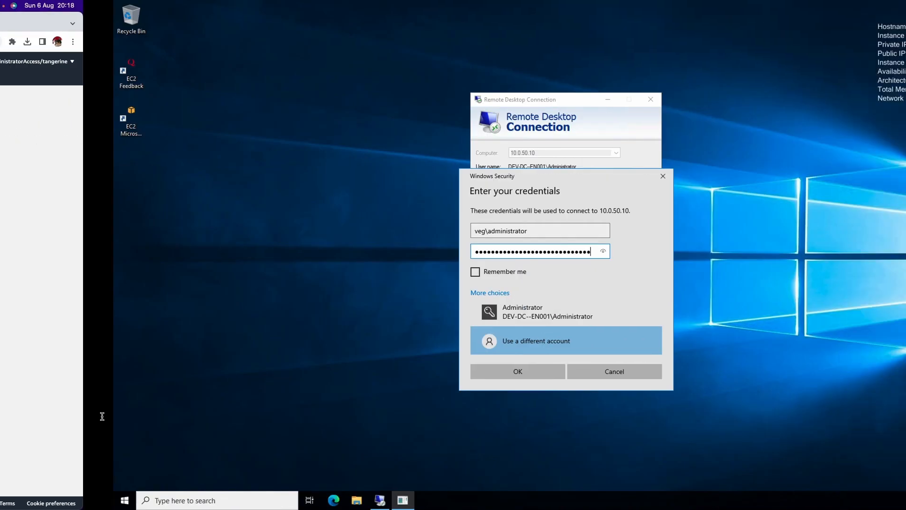
left_click(435, 372)
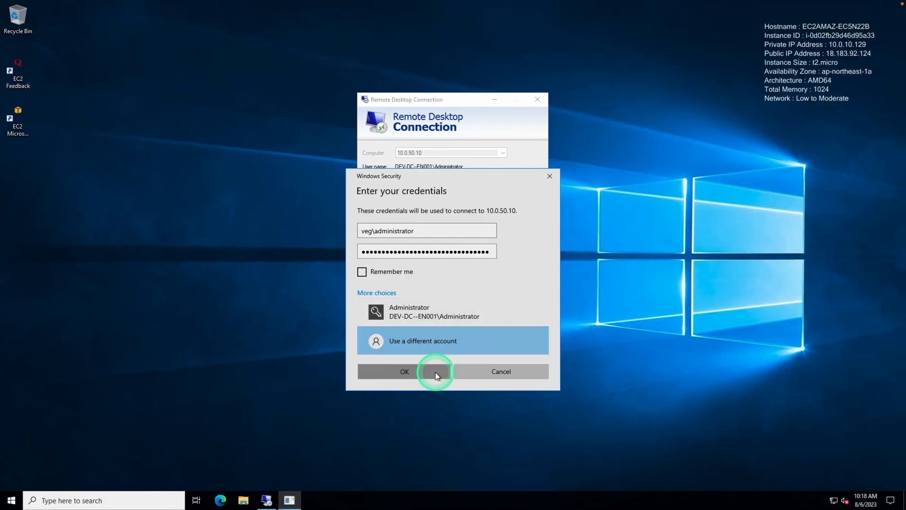
Step: Accept the certificate warning, launch Windows PowerShell and run whoami
left_click(482, 235)
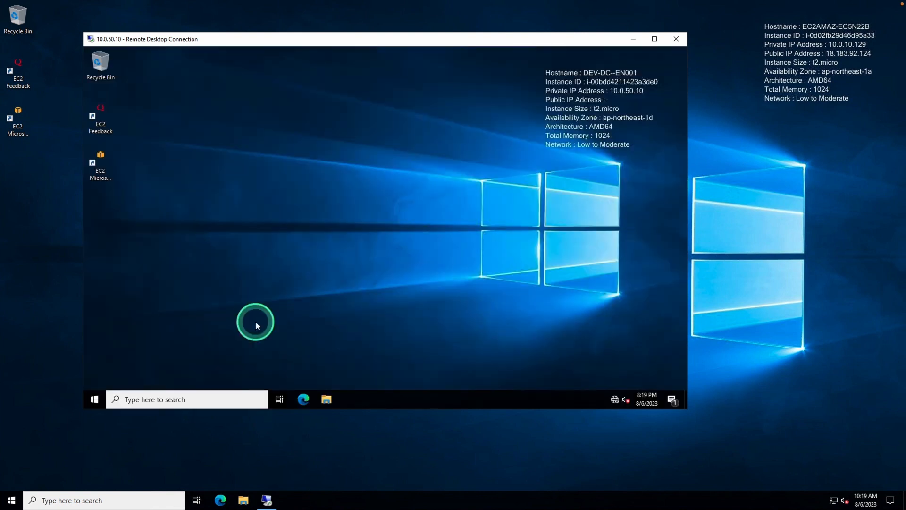
left_click(95, 400)
left_click(306, 141)
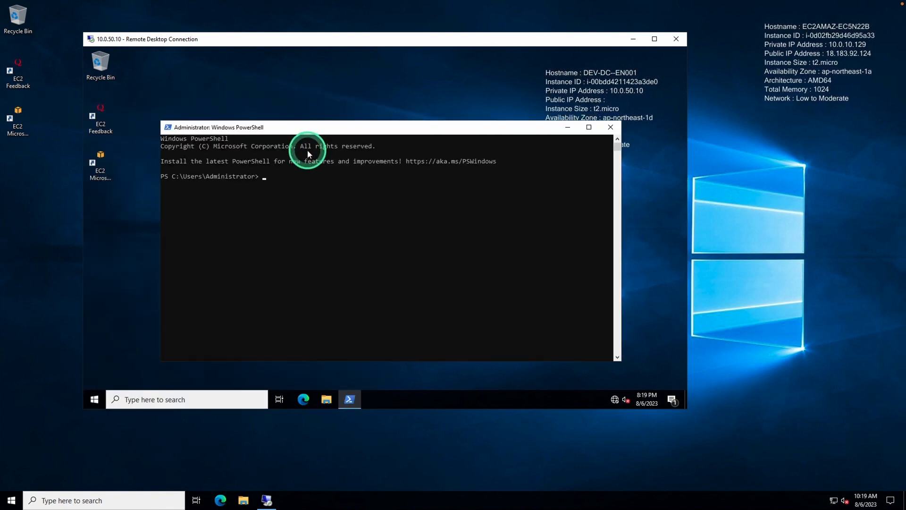
left_click(295, 184)
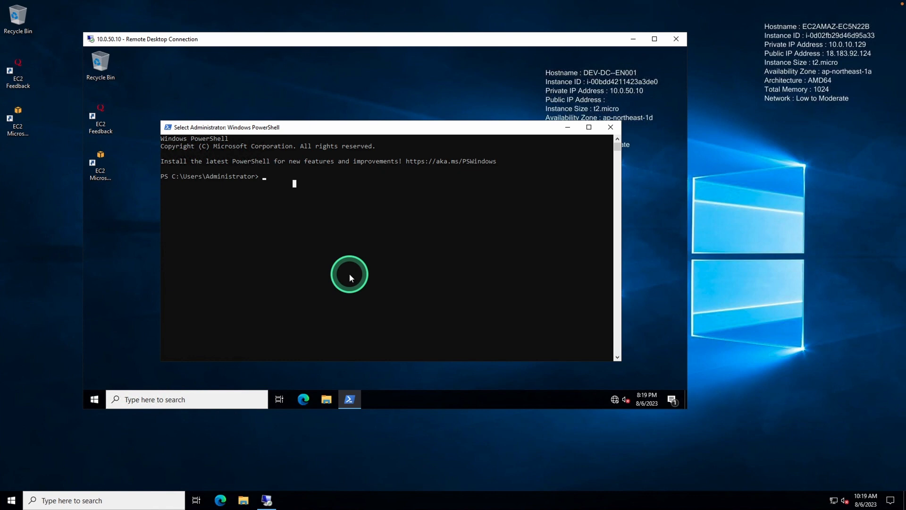
key("Escape")
type("whoami")
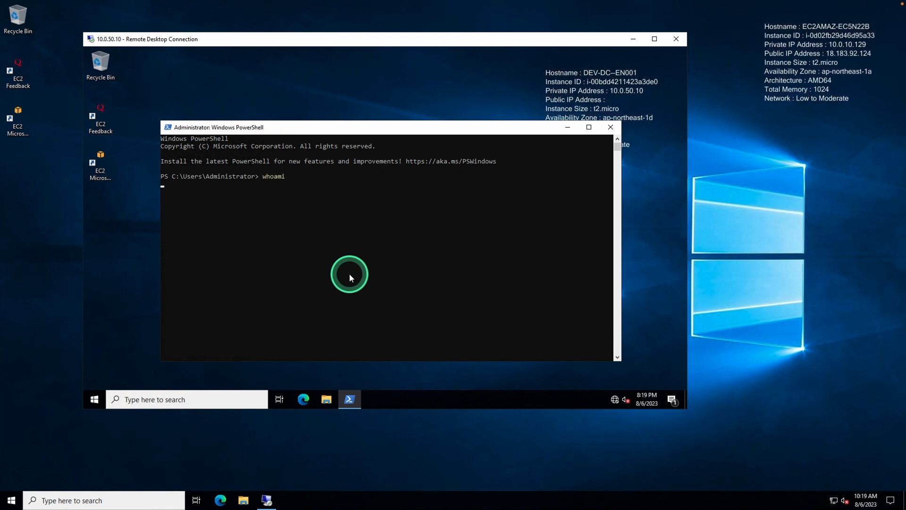
key("Return")
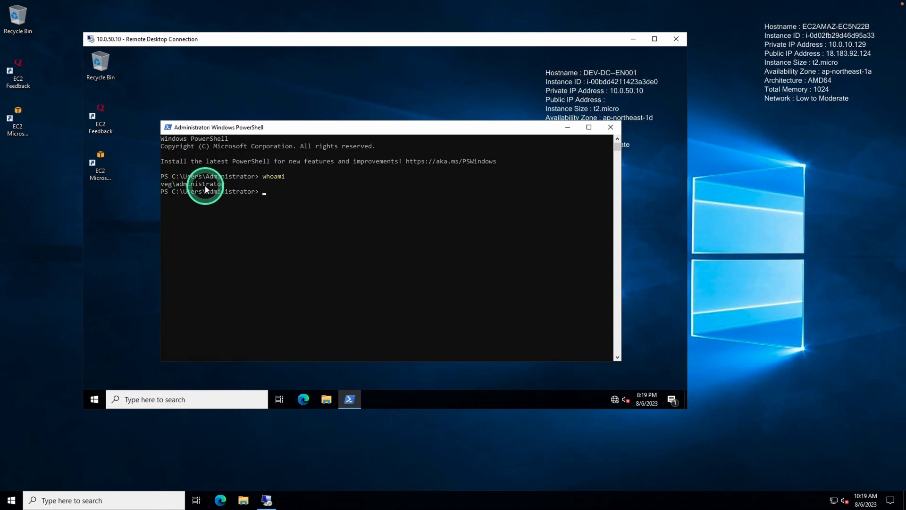
Step: Run get-addomain and enlarge the window to read DNSRoot veg.cloud
left_click(313, 214)
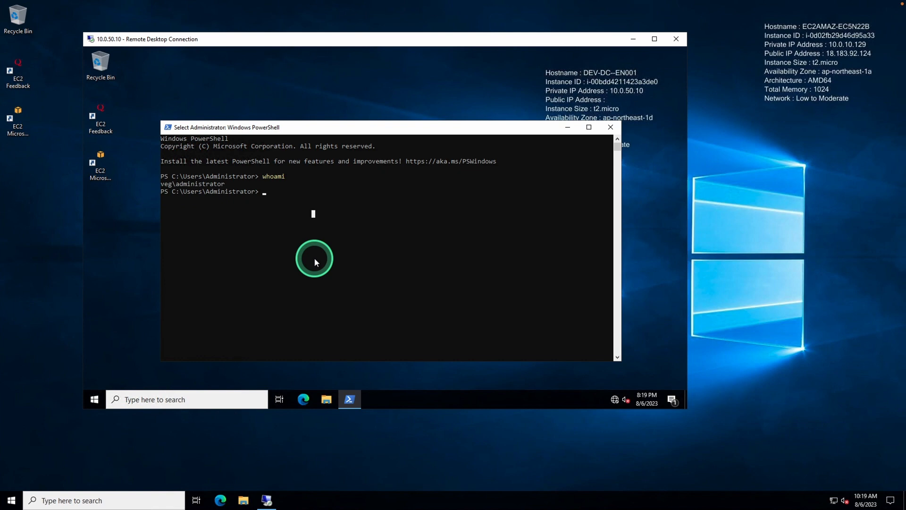
type("get-addomain")
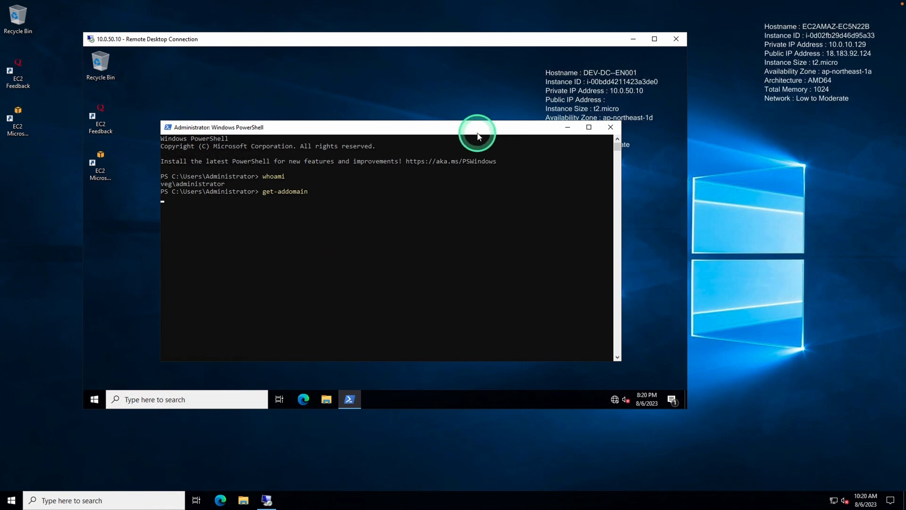
left_click_drag(467, 121, 462, 47)
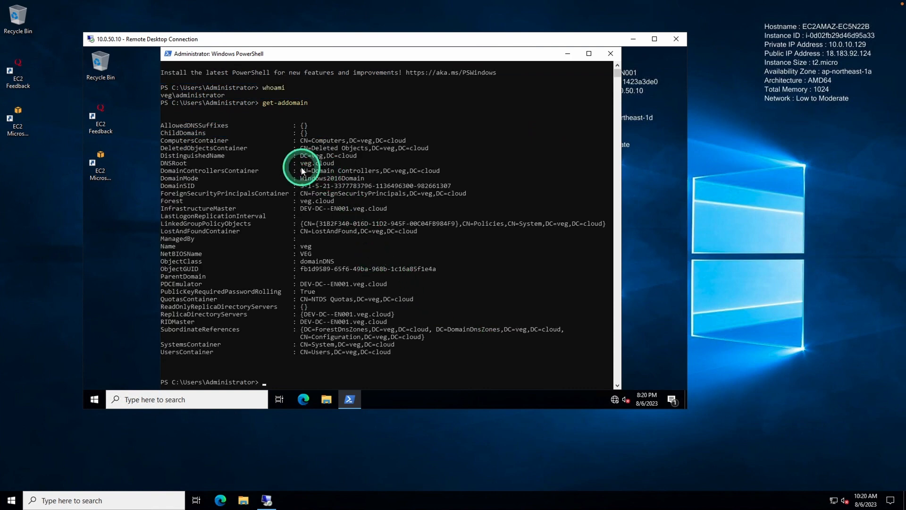
left_click(400, 163)
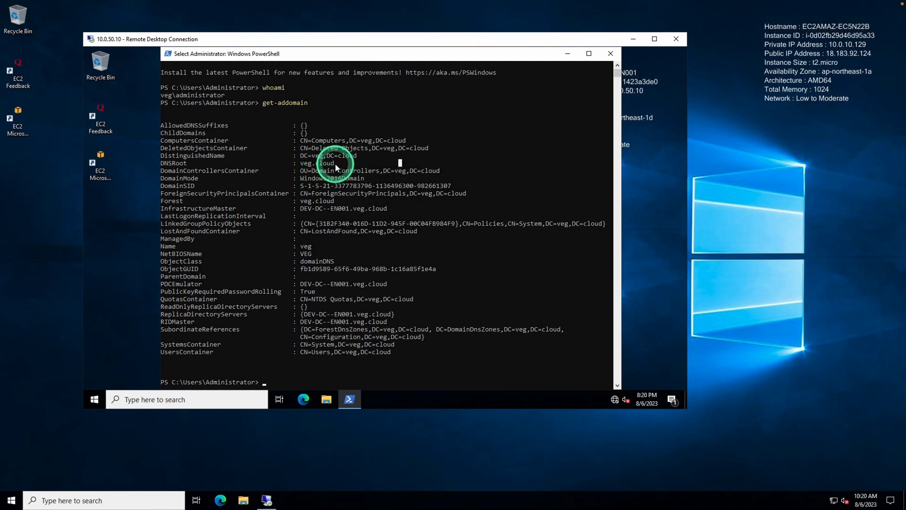